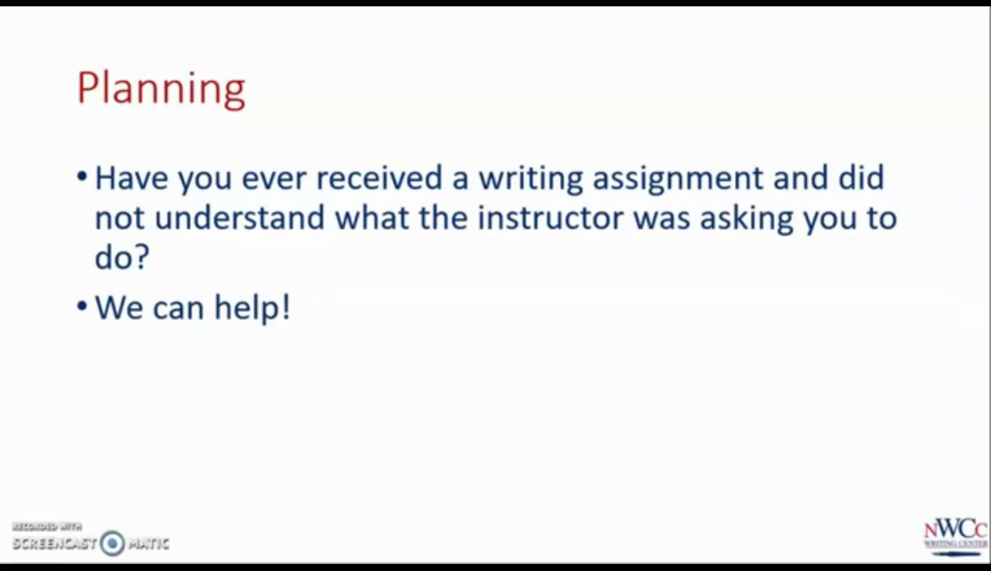
Reveal the One-on-one guidance point on the Planning slide
key("Right")
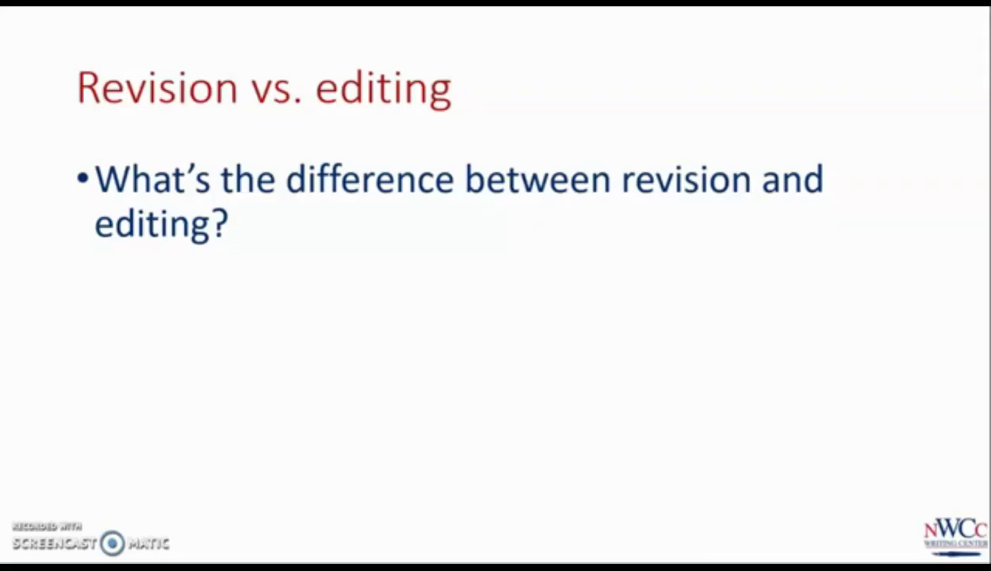
Reveal the definitions of revision and of editing on the Revision vs. editing slide
key("Right")
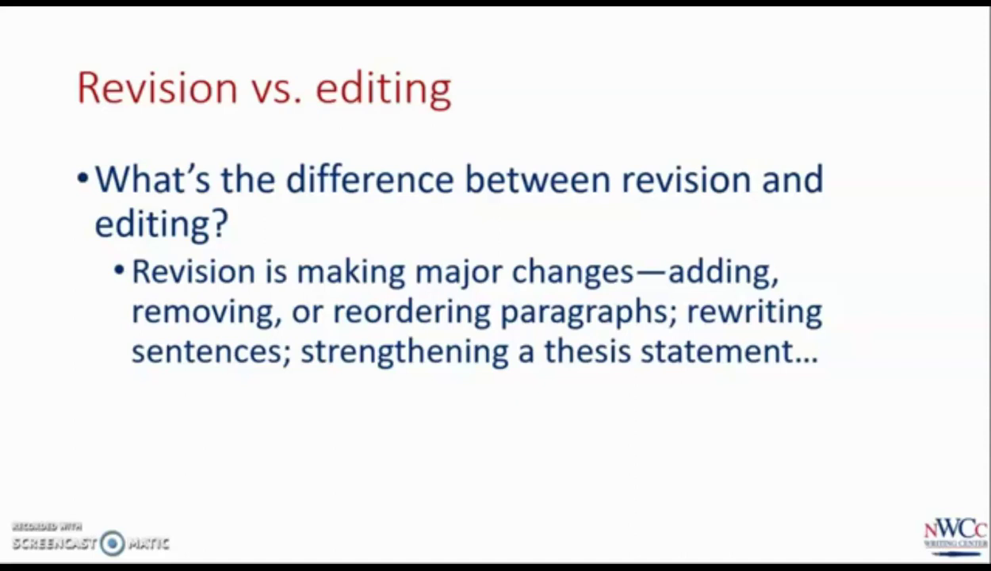
key("Right")
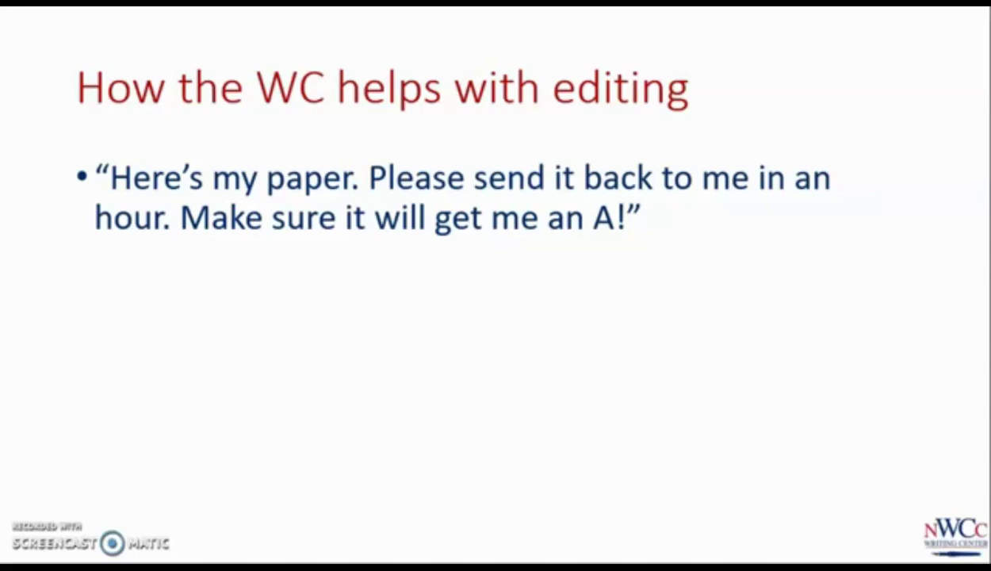
Reveal the 'We don't do that' point on the How the WC helps with editing slide
key("Right")
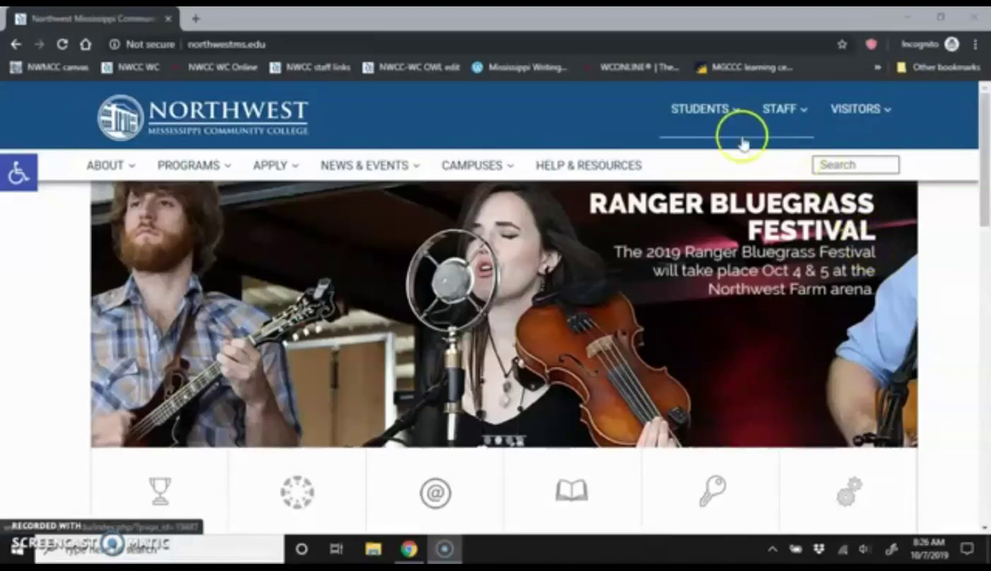
Go through STUDENTS to the Writing Centers page and scroll to its First Visit section
left_click(703, 109)
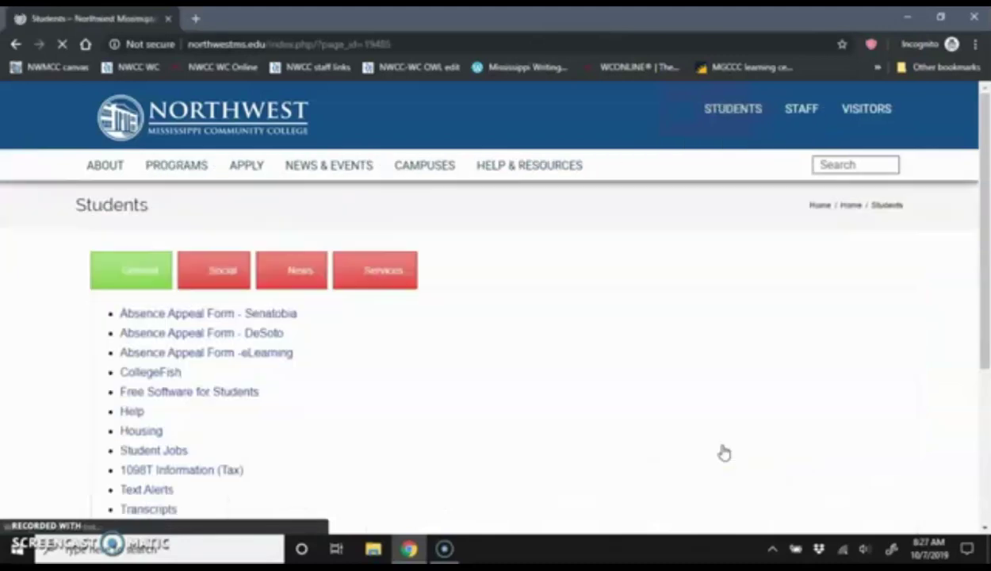
scroll(365, 373, "down", 2)
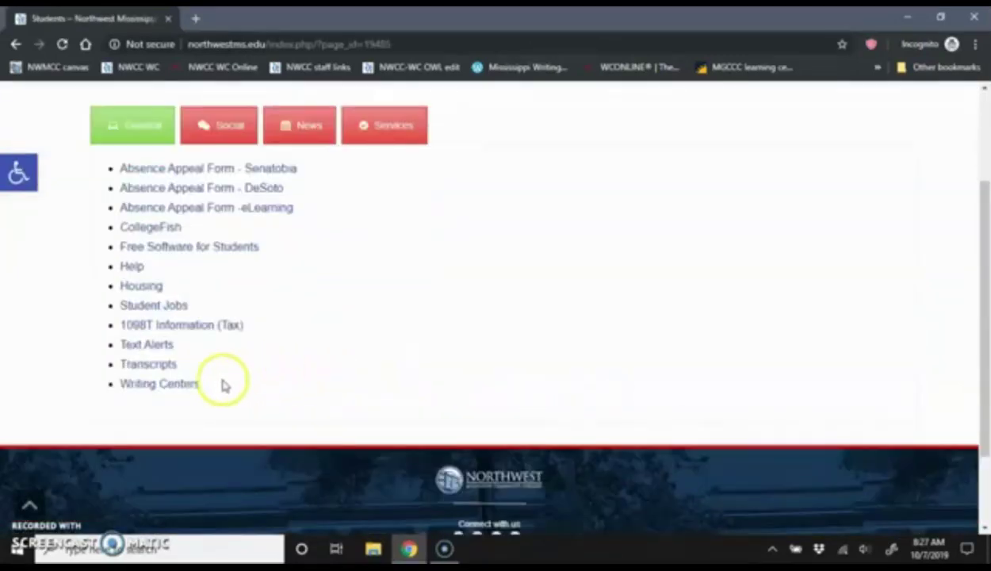
left_click(190, 387)
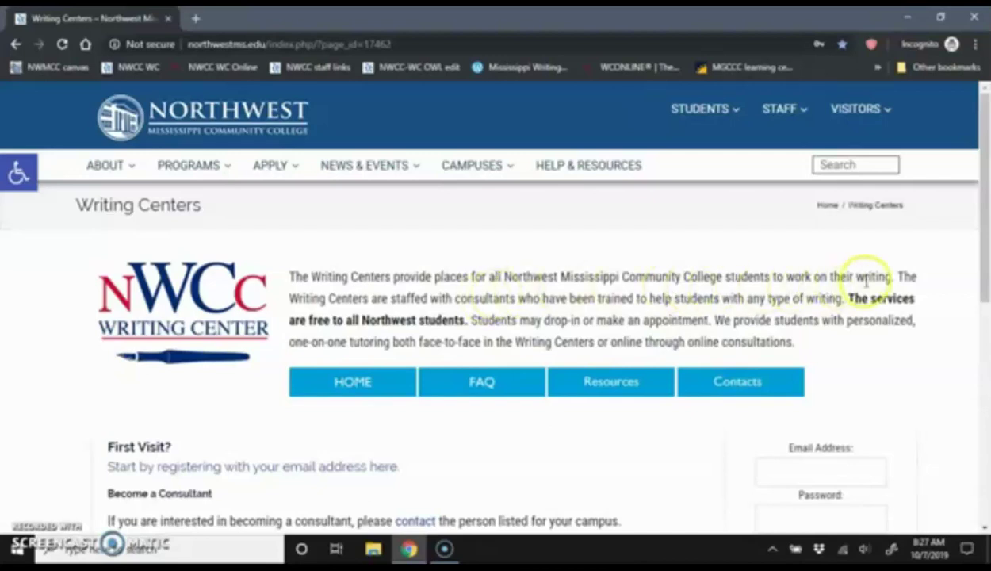
scroll(866, 287, "down", 1)
scroll(866, 287, "down", 1)
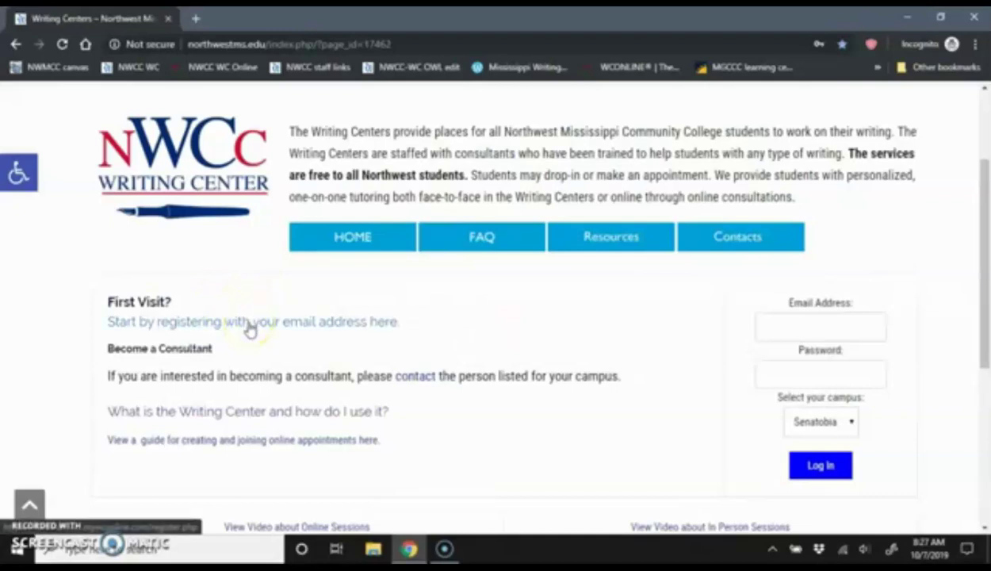
Start a new account registration and enter the email address, first and last name, and telephone number
left_click(249, 327)
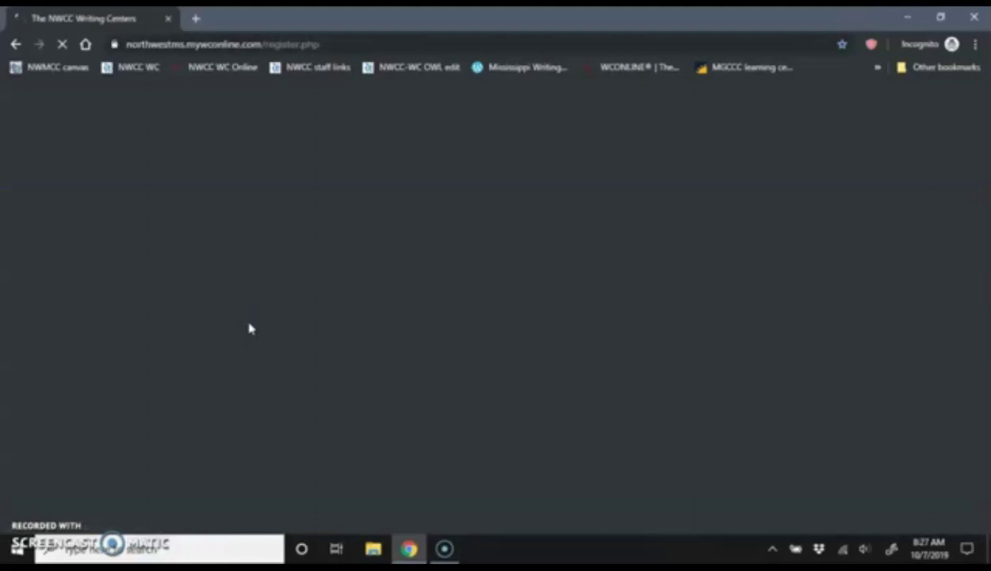
scroll(487, 255, "down", 2)
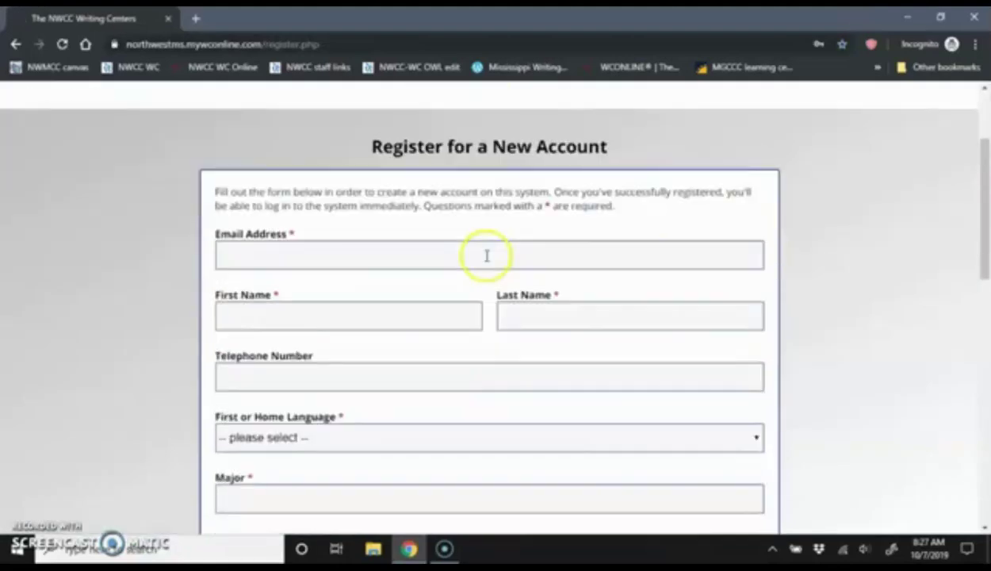
left_click(486, 255)
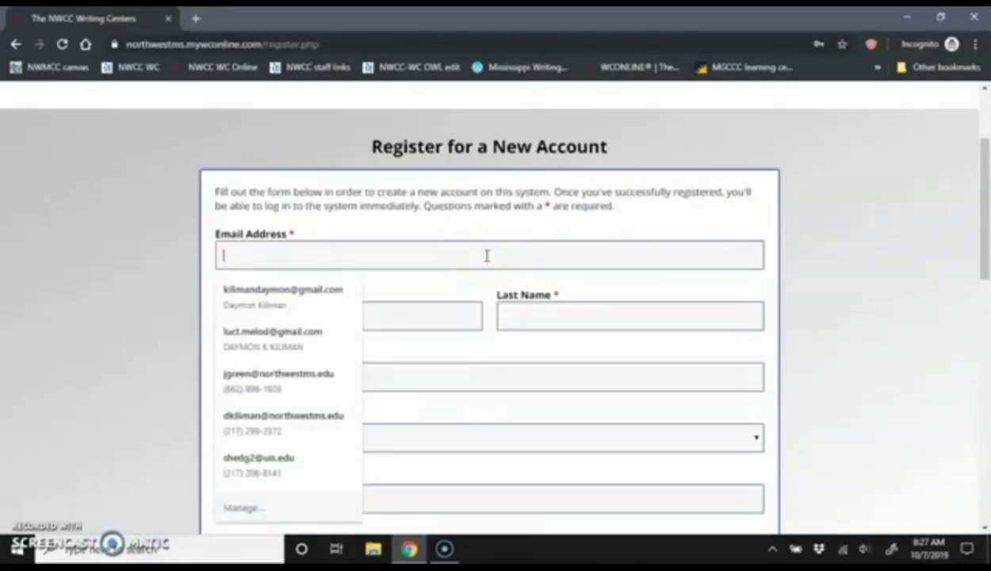
type("teststudent@college.edu")
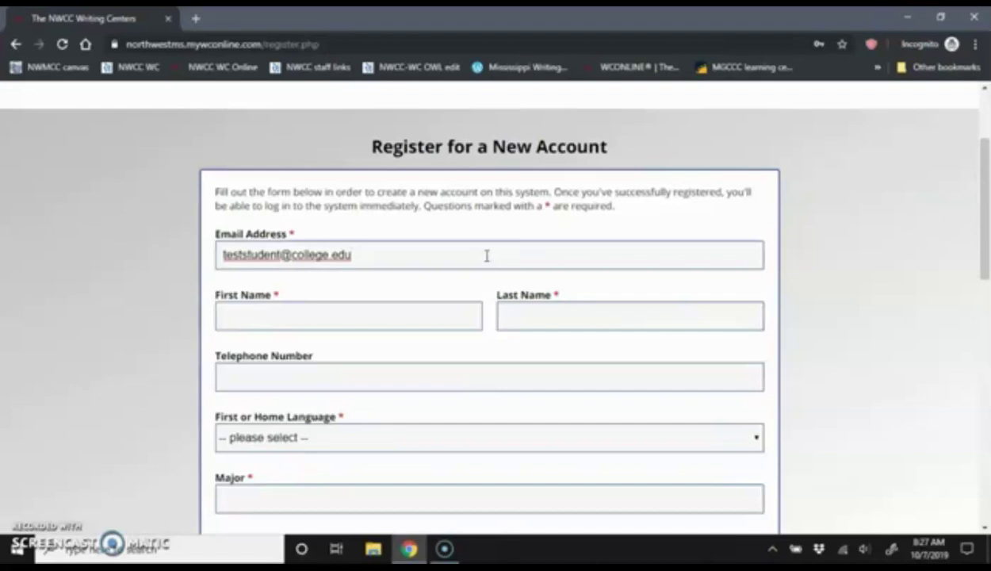
key("Tab")
type("Test")
key("Tab")
type("Student")
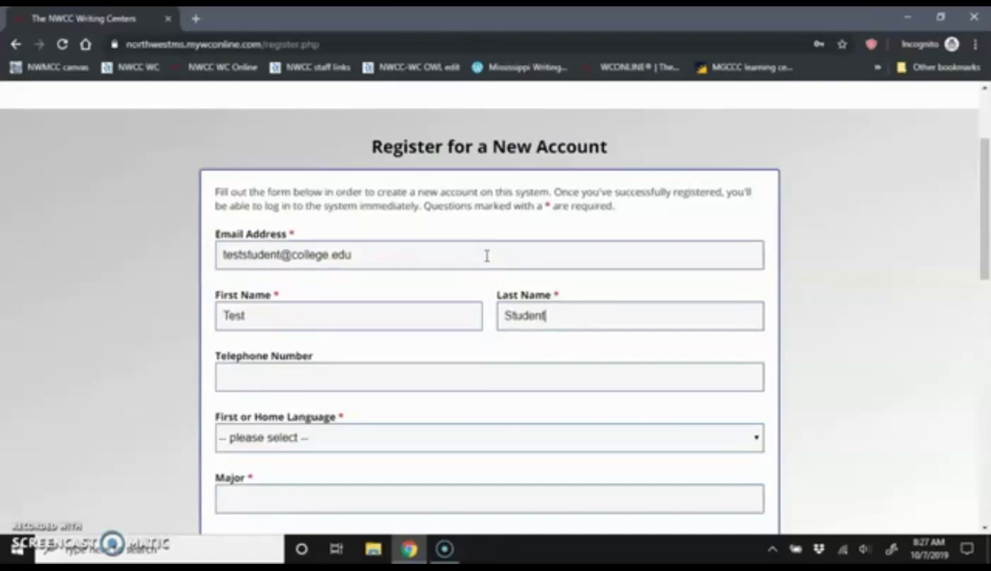
key("Tab")
type("2222222222")
Choose English as the home language and enter 'general studies' as the major
scroll(487, 255, "down", 2)
left_click(404, 289)
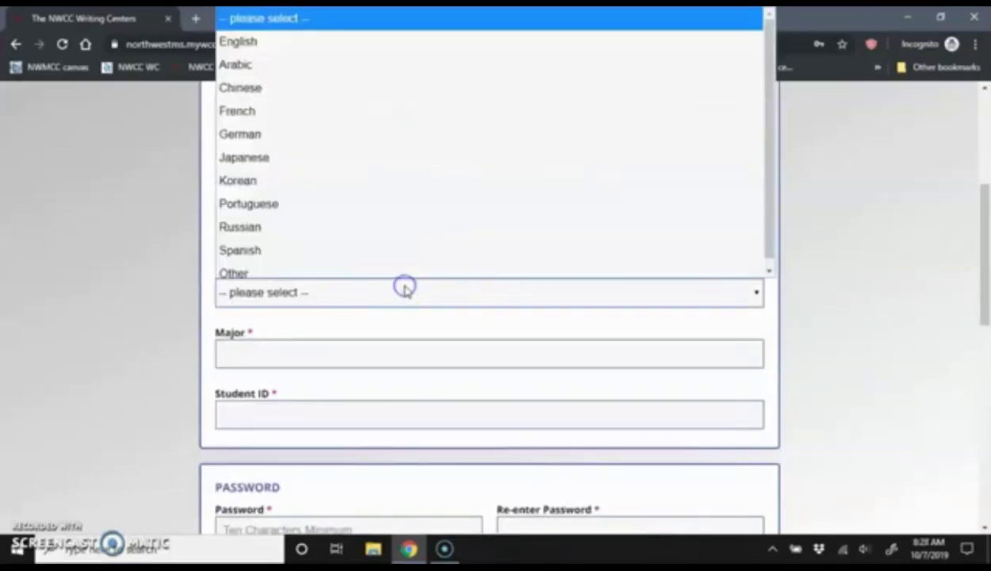
left_click(339, 38)
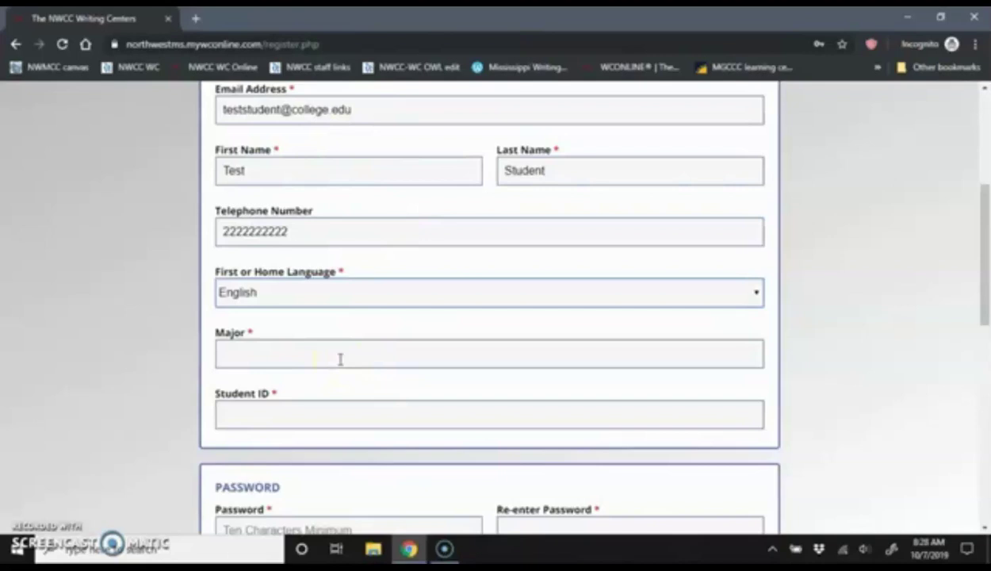
left_click(340, 359)
type("general stu")
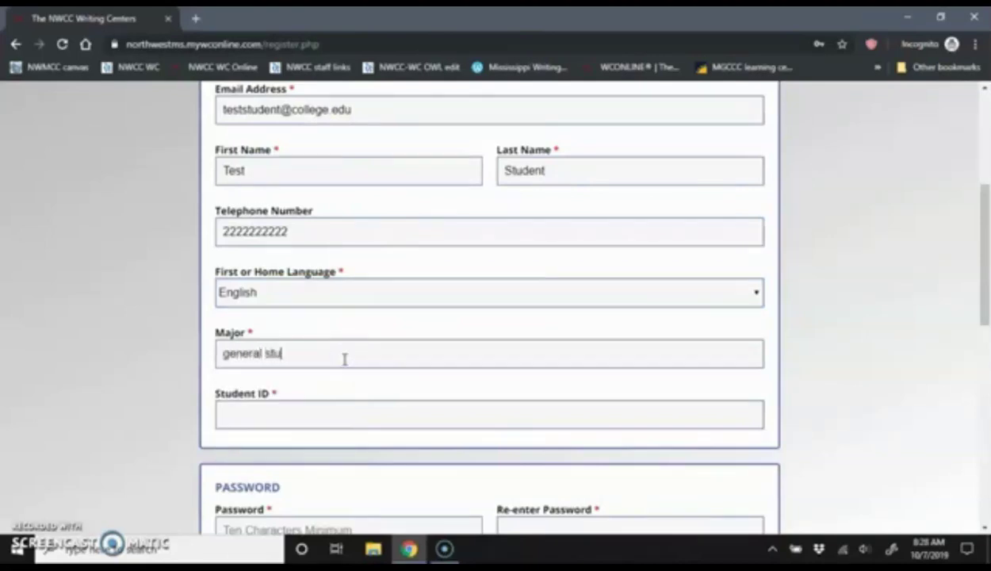
type("dies")
left_click(353, 407)
Finish the student ID and enter the account password in both password fields
type("22222")
scroll(407, 317, "down", 3)
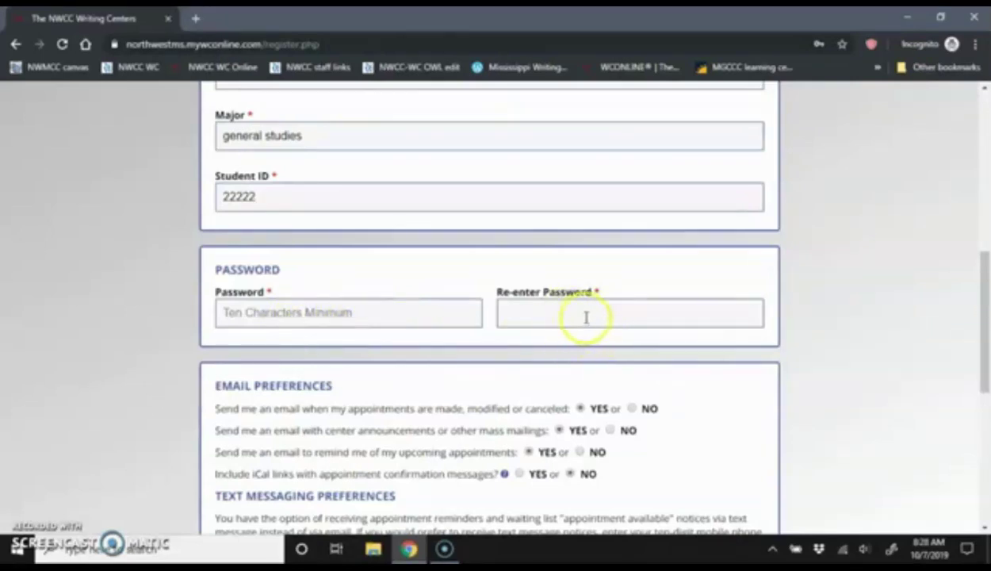
left_click(379, 308)
type("************")
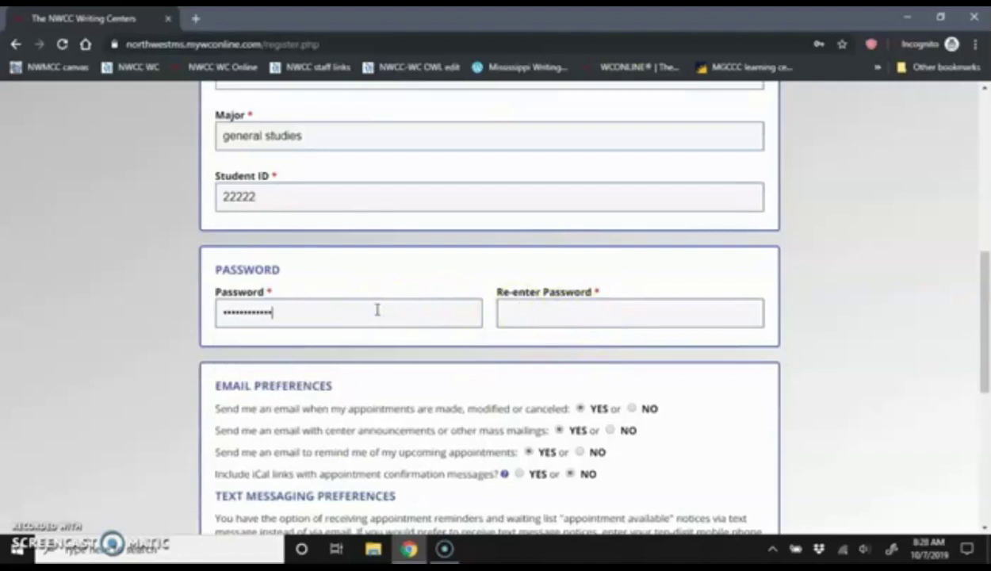
key("Tab")
type("************")
Leave the optional mobile number blank, dismissing the suggested phone numbers
scroll(376, 309, "down", 2)
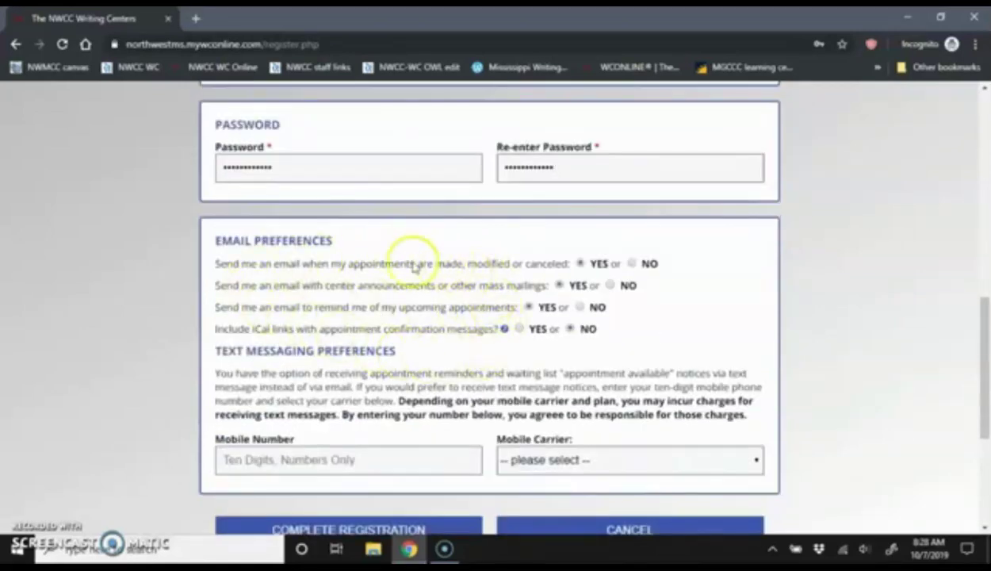
scroll(440, 278, "down", 1)
scroll(442, 283, "down", 1)
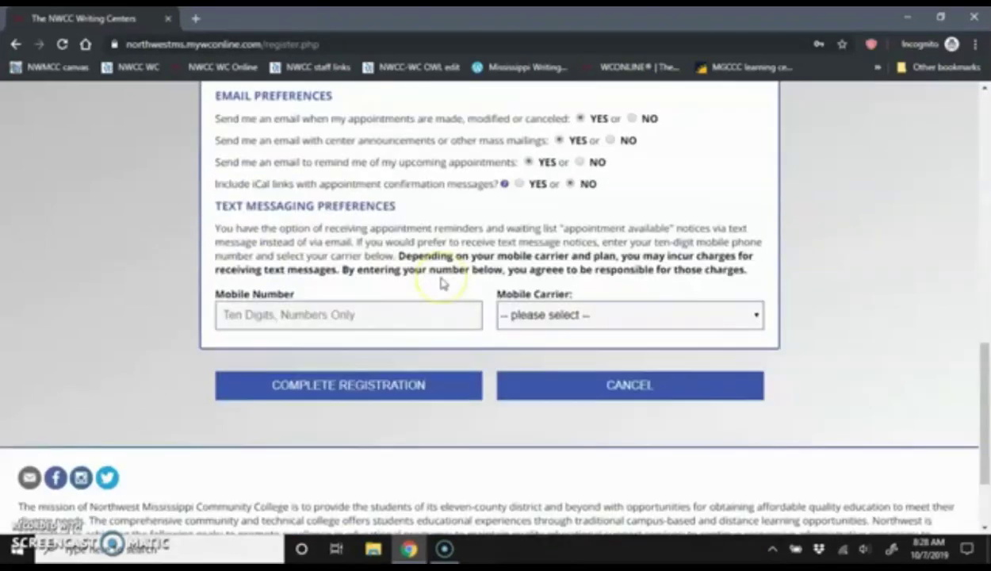
left_click(396, 312)
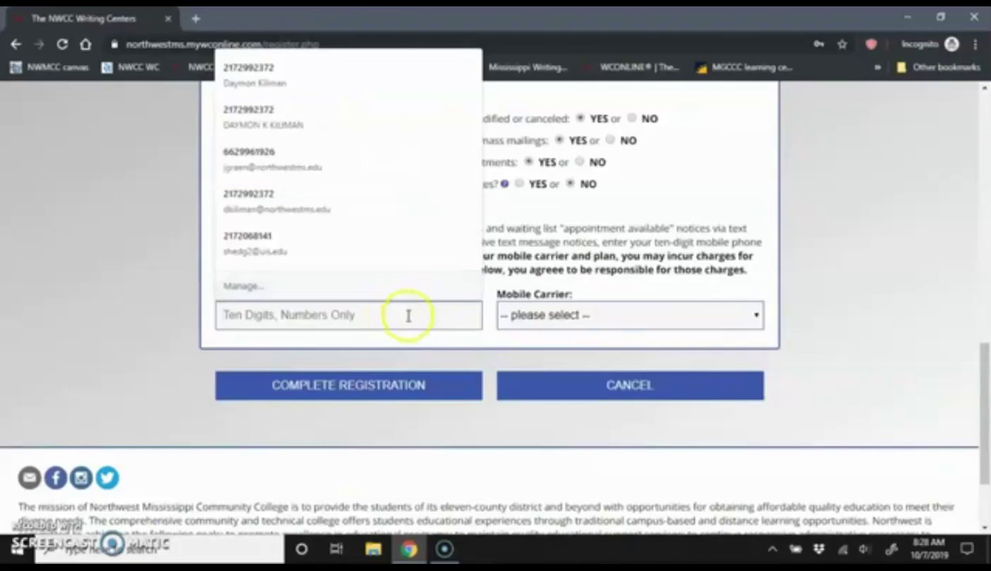
left_click(574, 247)
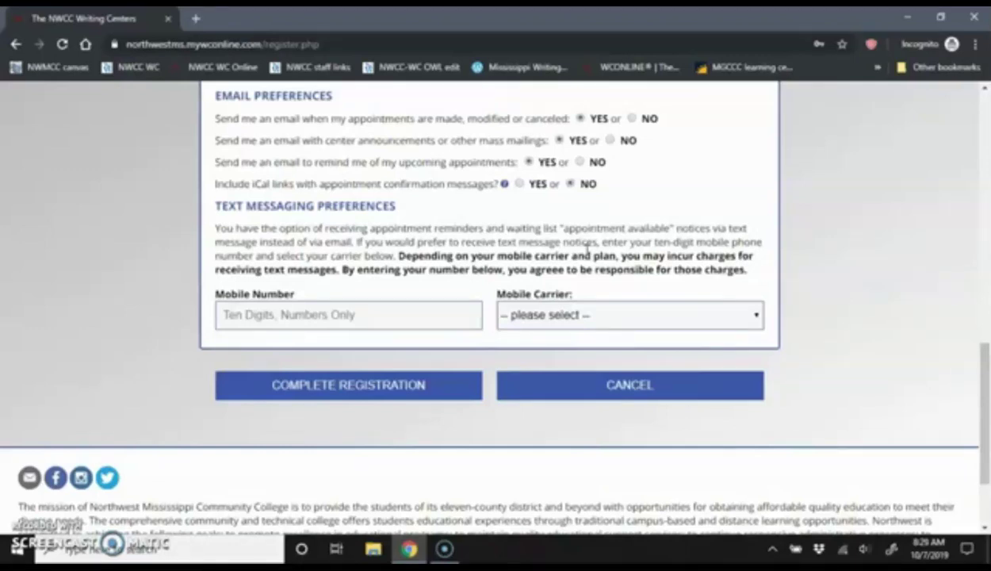
left_click(327, 394)
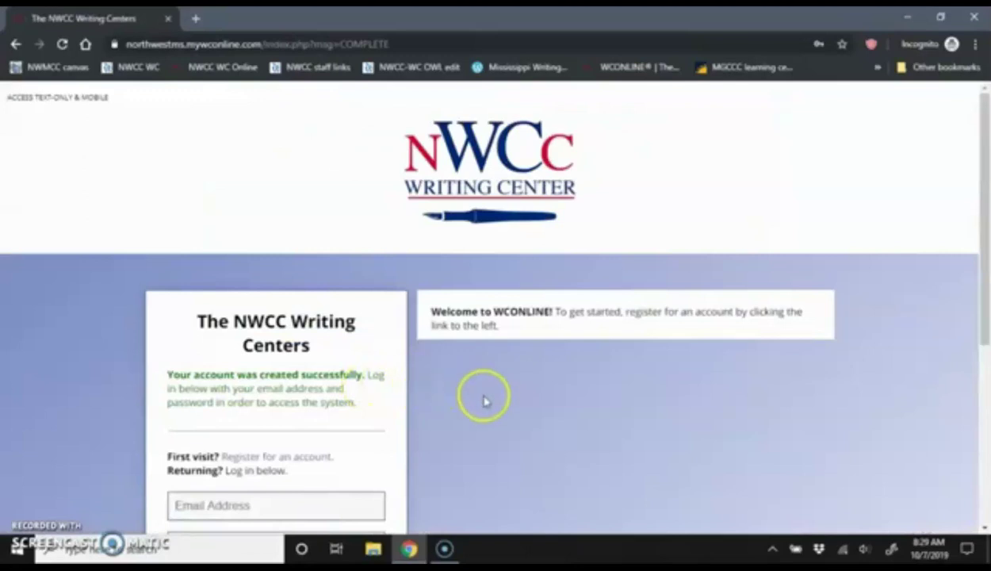
scroll(485, 400, "down", 2)
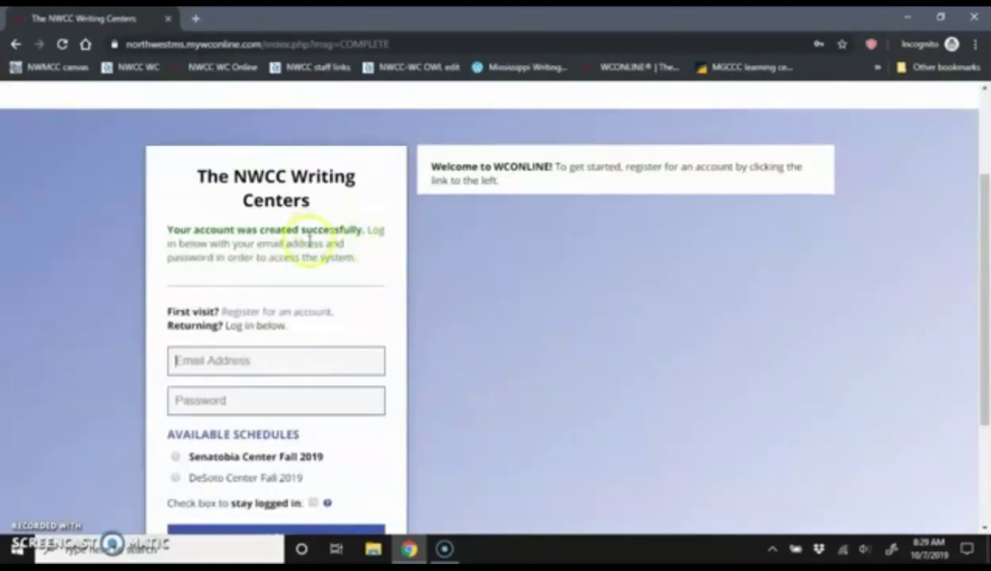
scroll(471, 298, "down", 1)
scroll(471, 299, "up", 1)
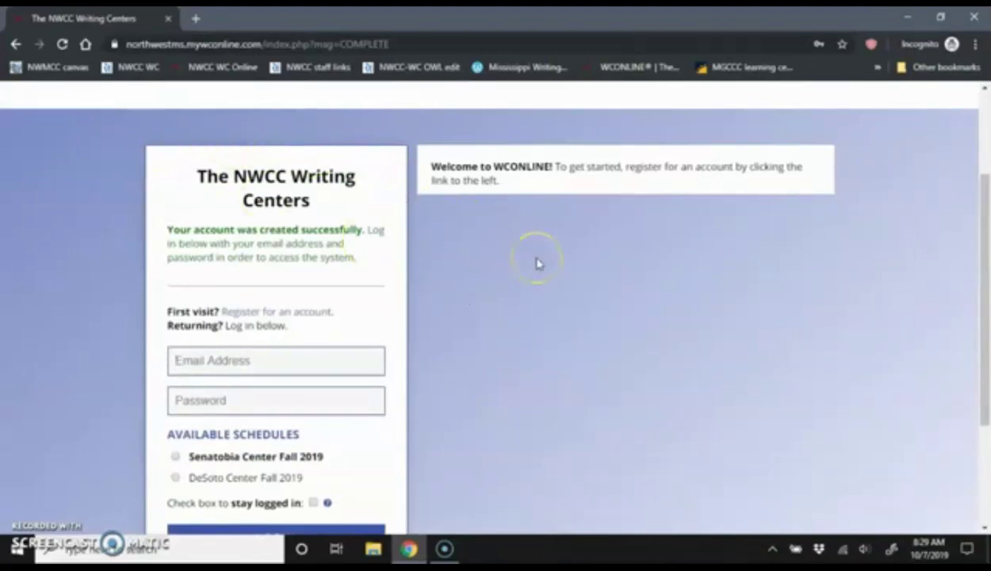
Load northwestms.edu and reopen the Writing Centers page from STUDENTS to reach its sign-in form
key("ctrl+l")
type("nor")
key("Return")
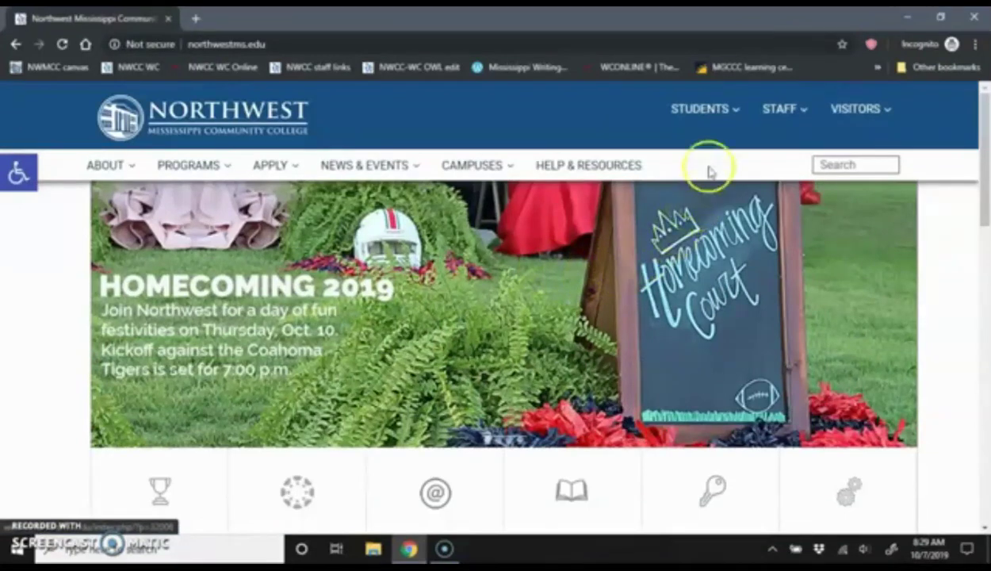
left_click(713, 116)
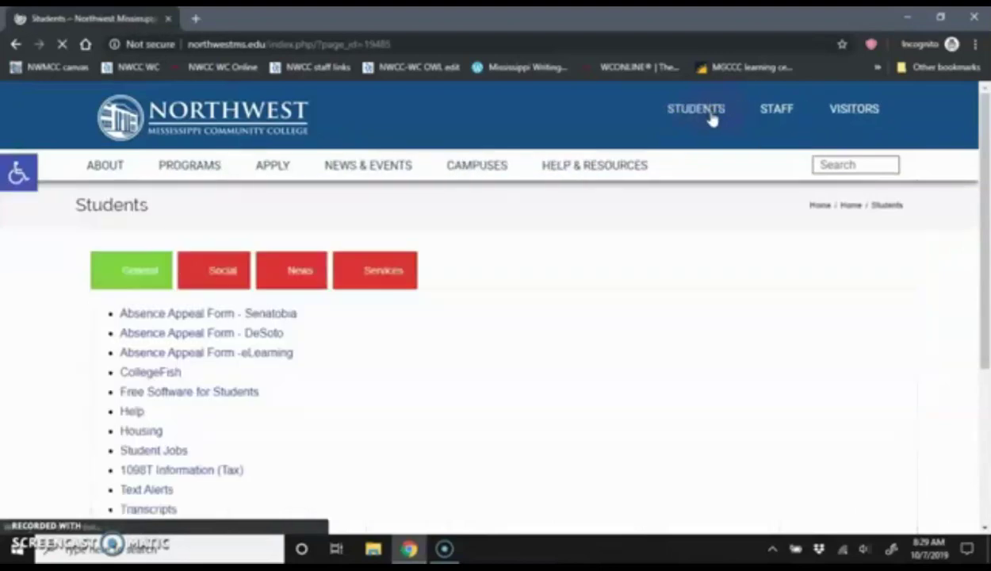
scroll(372, 310, "down", 3)
left_click(181, 387)
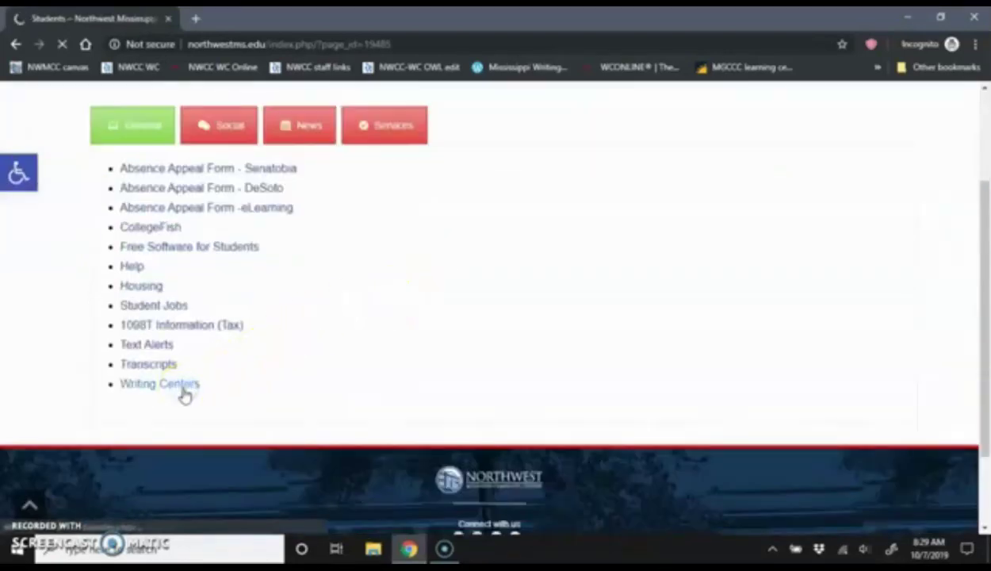
scroll(719, 328, "down", 3)
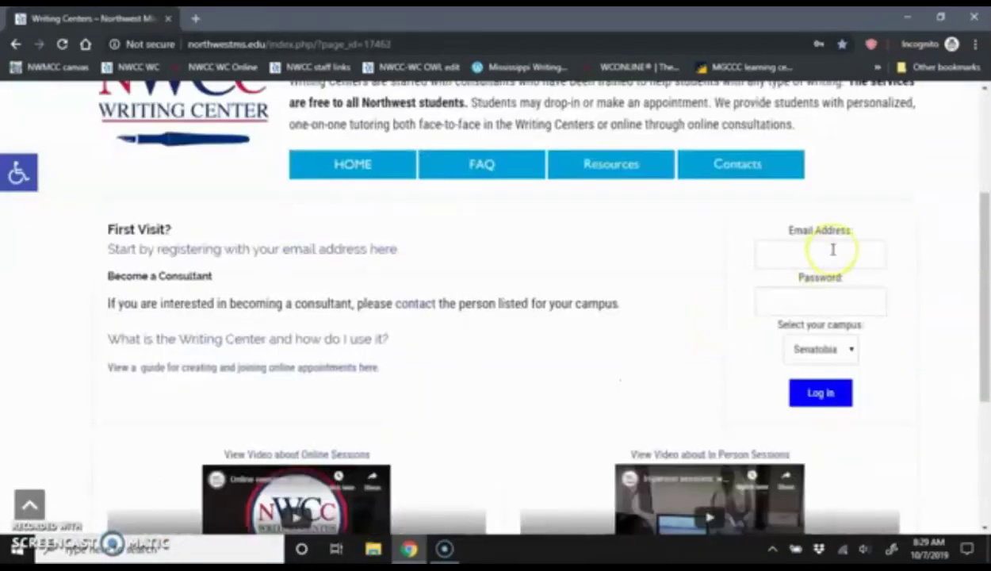
Sign in to the scheduler with the student's email and password, keeping Senatobia as the campus
left_click(832, 251)
type("testsfudent")
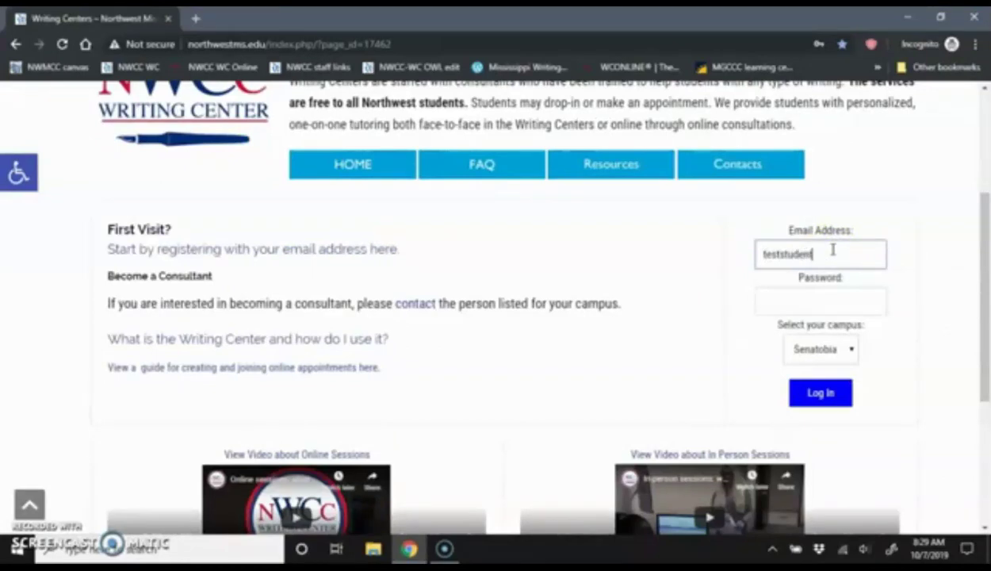
type("@college.edu")
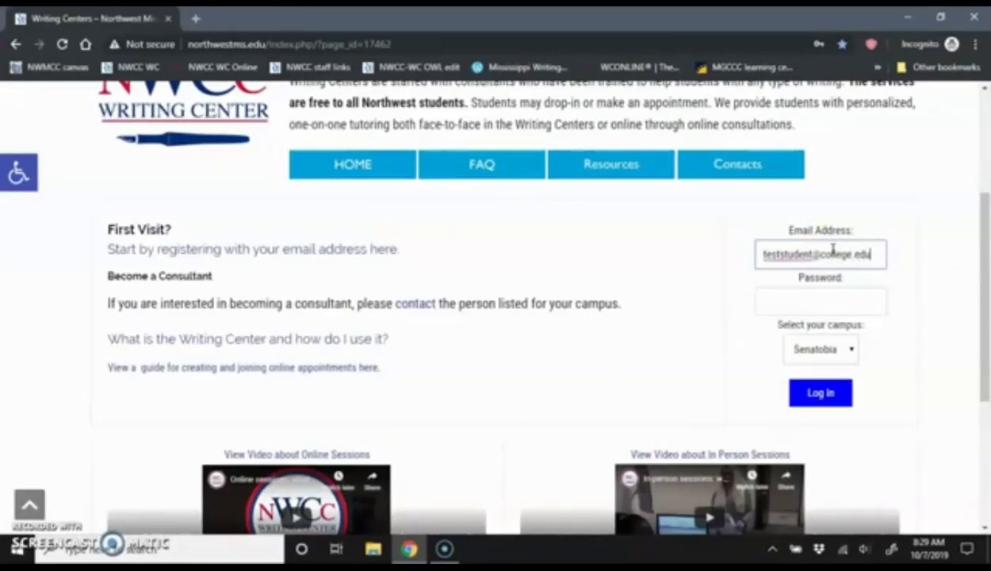
key("Tab")
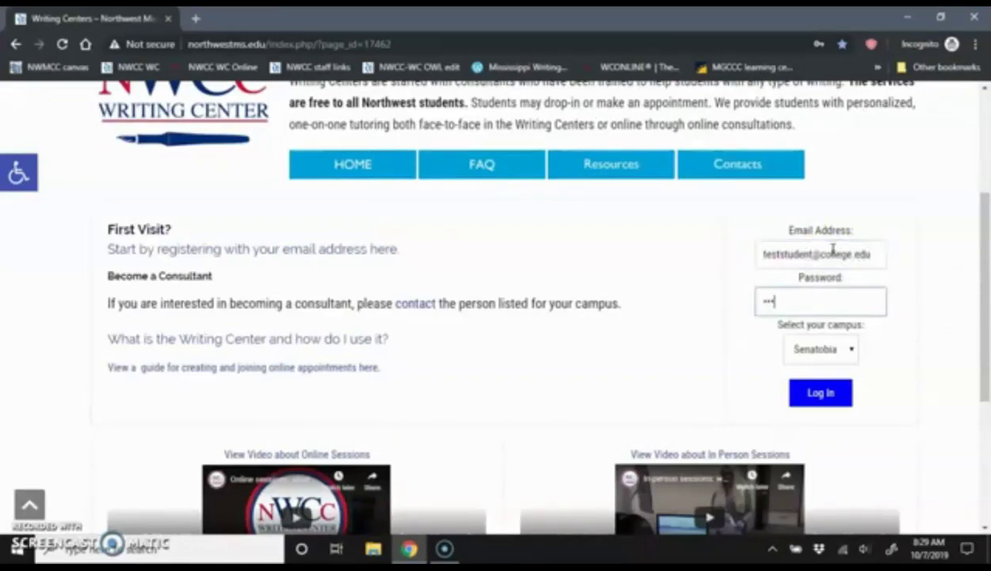
type("123")
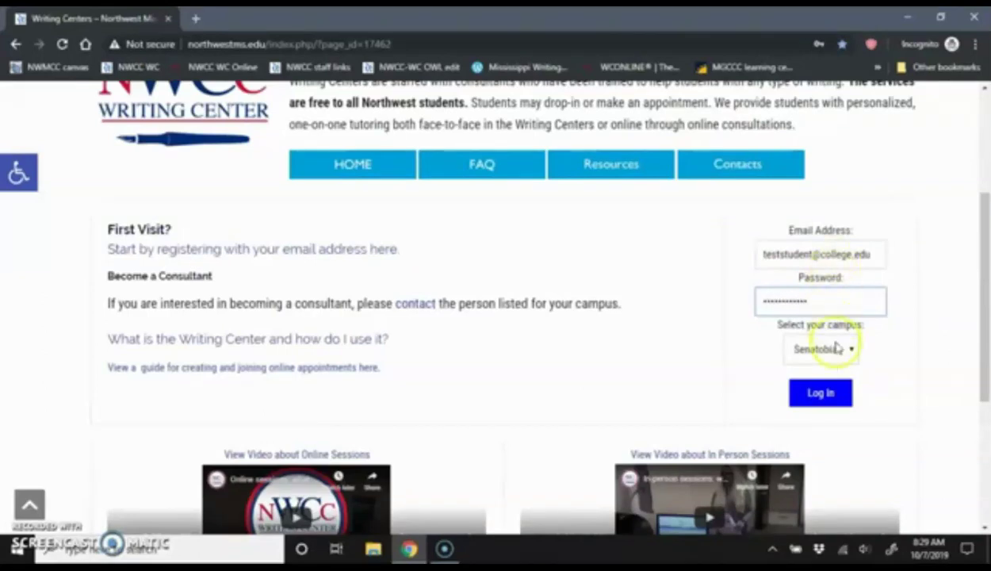
left_click(836, 350)
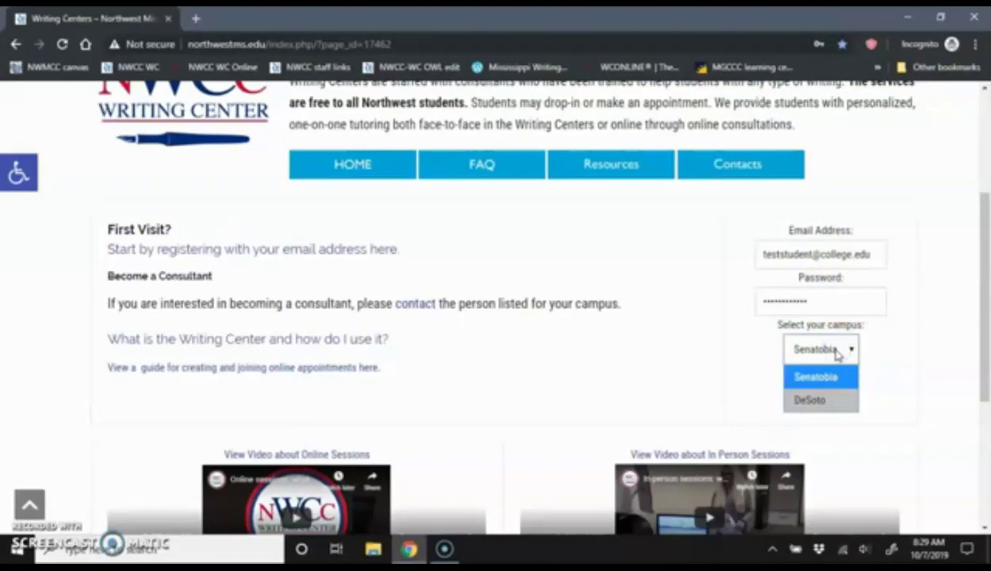
left_click(837, 351)
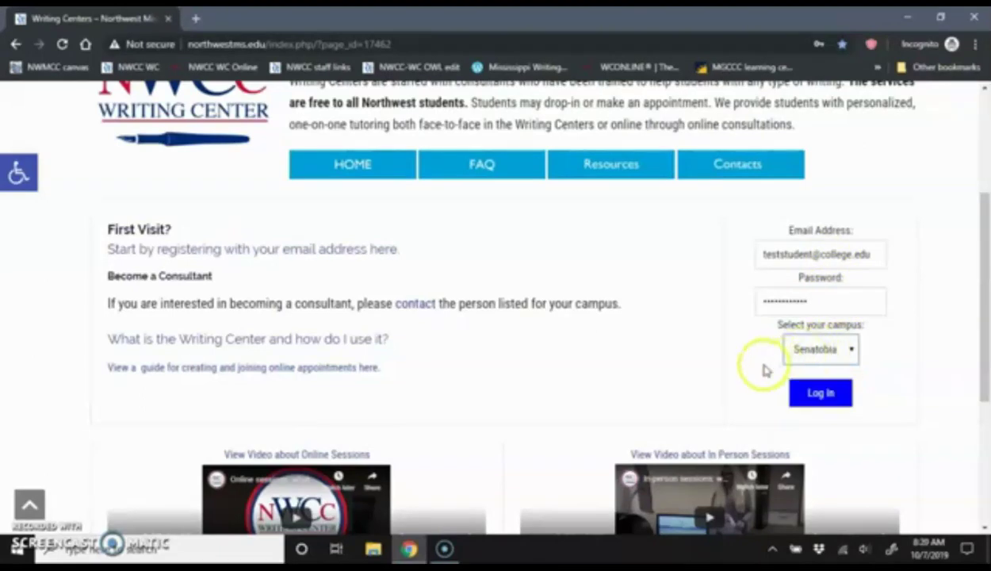
left_click(823, 396)
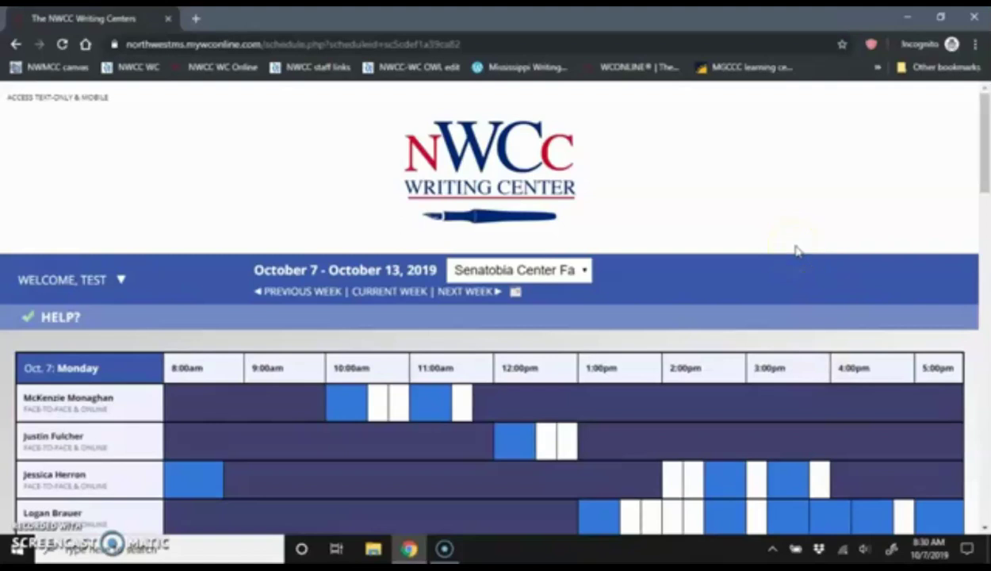
Browse the October 7–13 Senatobia schedule, then move on to the October 14–20, 2019 week
scroll(797, 250, "down", 1)
scroll(797, 251, "down", 1)
scroll(797, 251, "down", 1)
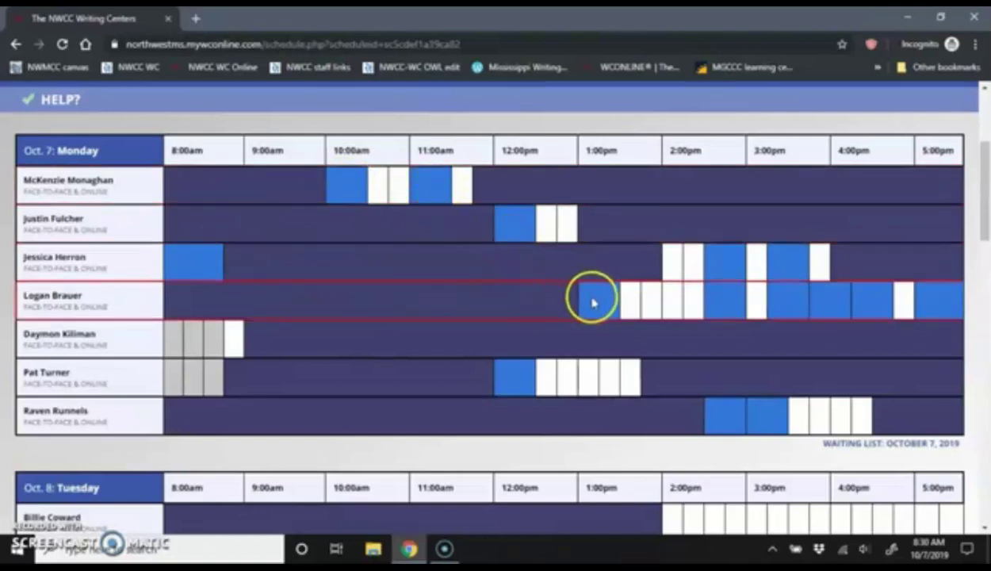
left_click(650, 305)
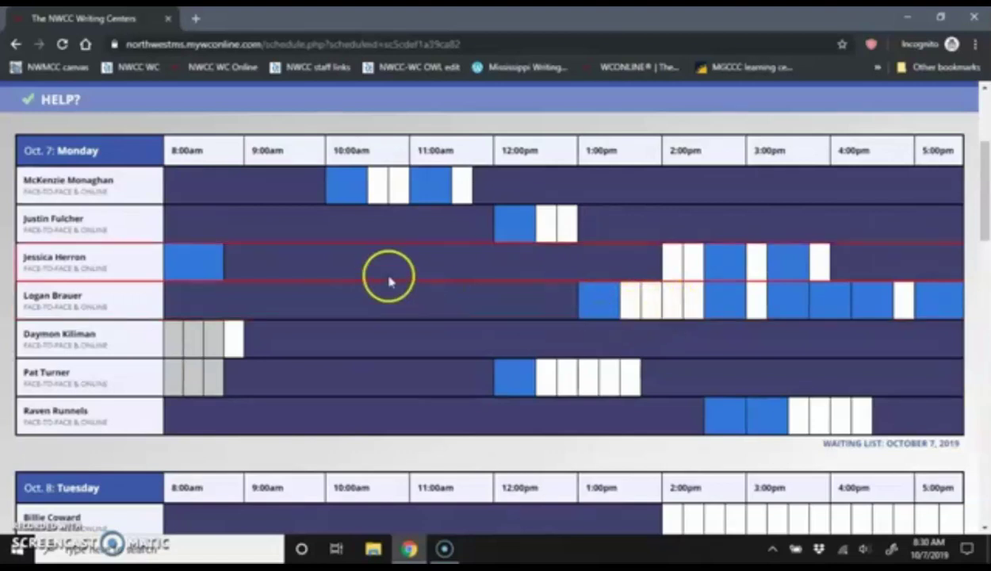
scroll(399, 271, "down", 2)
scroll(399, 271, "down", 10)
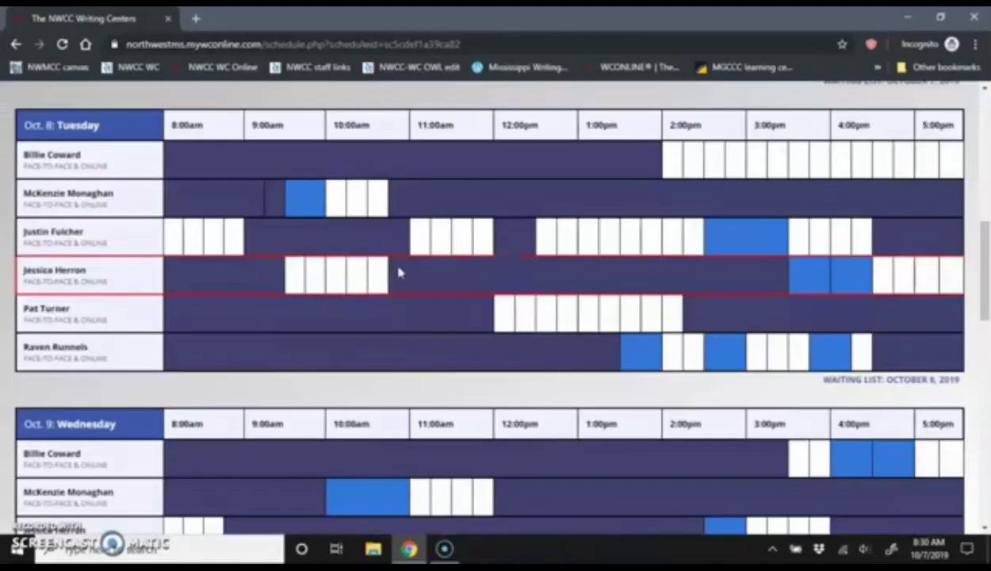
scroll(399, 272, "down", 12)
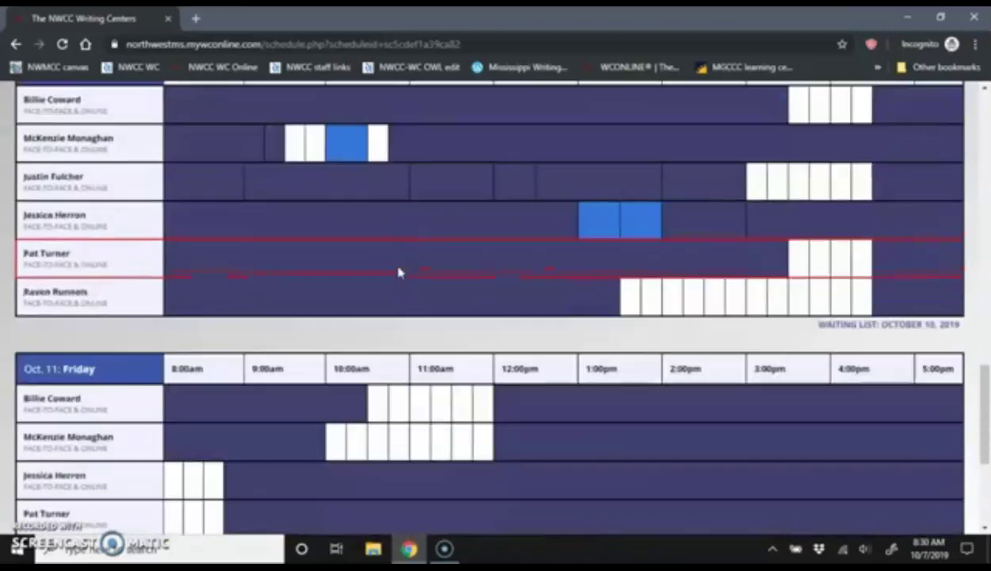
scroll(398, 272, "down", 3)
scroll(399, 272, "up", 20)
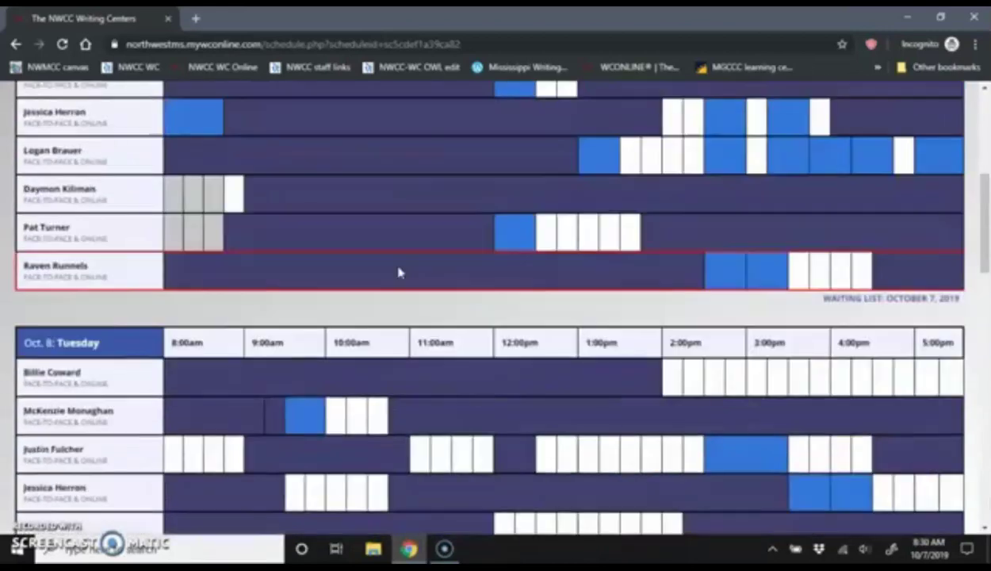
scroll(399, 271, "up", 8)
Advance a week, then pick November 11 in the date picker to show November 11–17, 2019
left_click(480, 300)
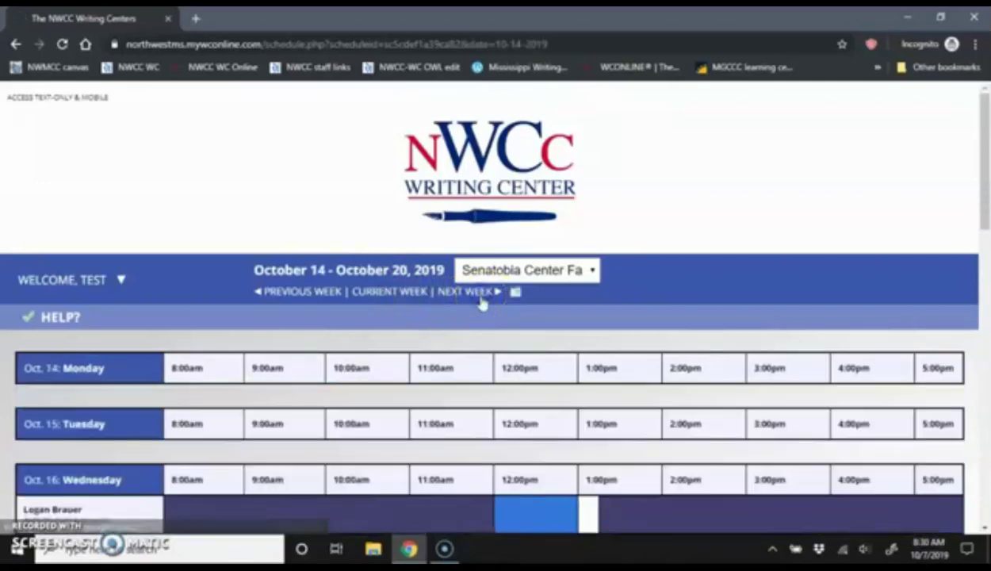
scroll(471, 302, "down", 3)
scroll(471, 308, "down", 9)
scroll(471, 308, "up", 12)
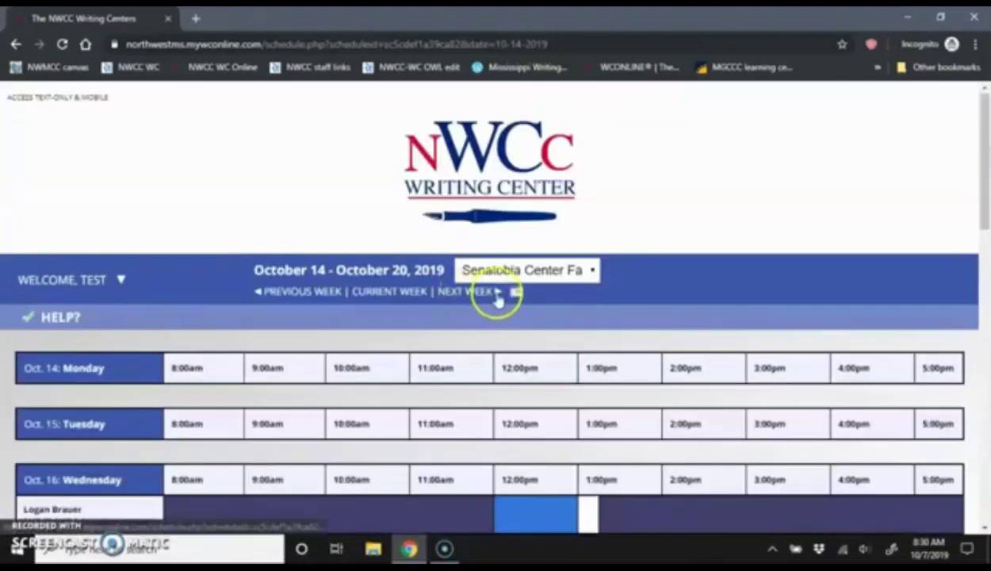
left_click(514, 292)
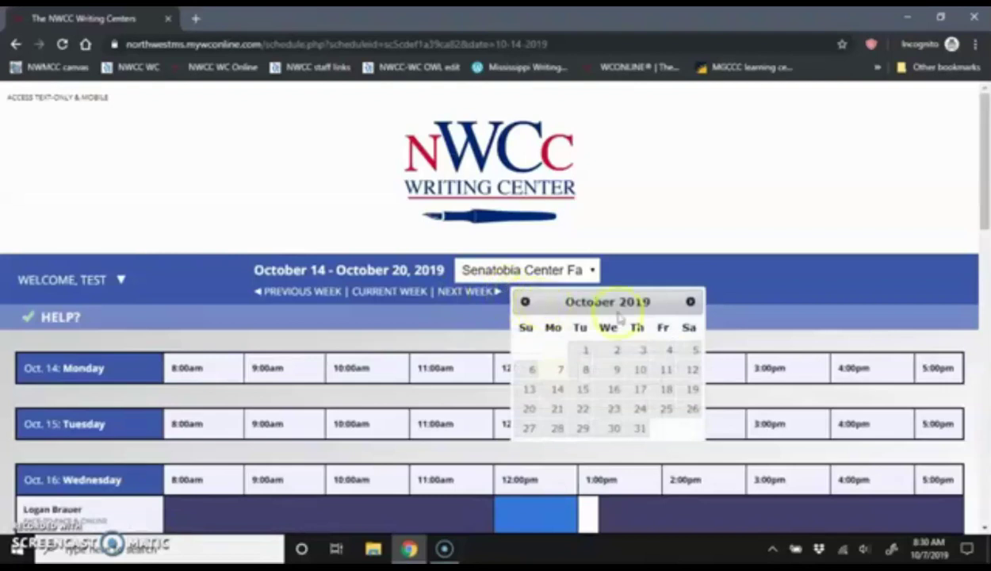
left_click(690, 302)
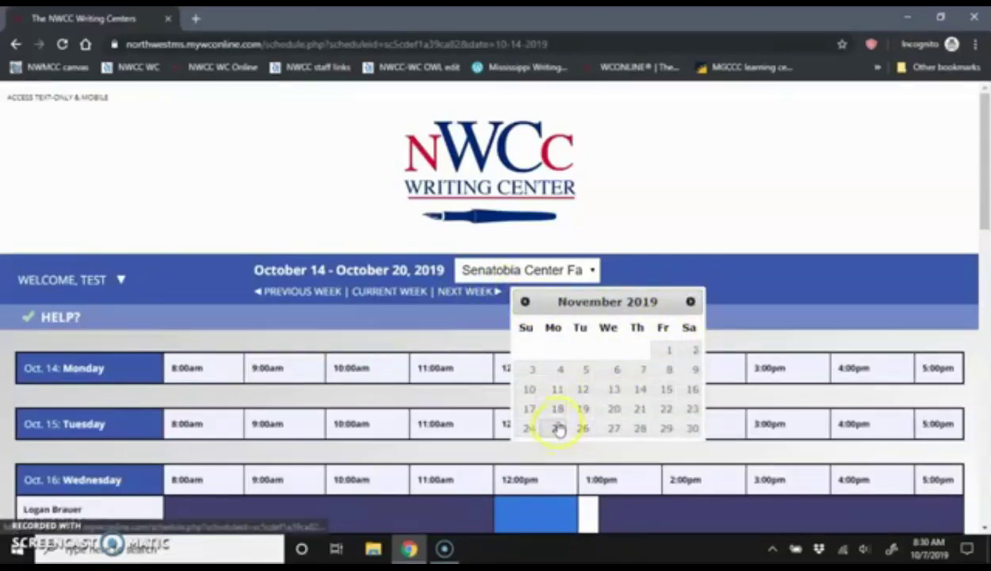
left_click(557, 390)
scroll(602, 381, "down", 7)
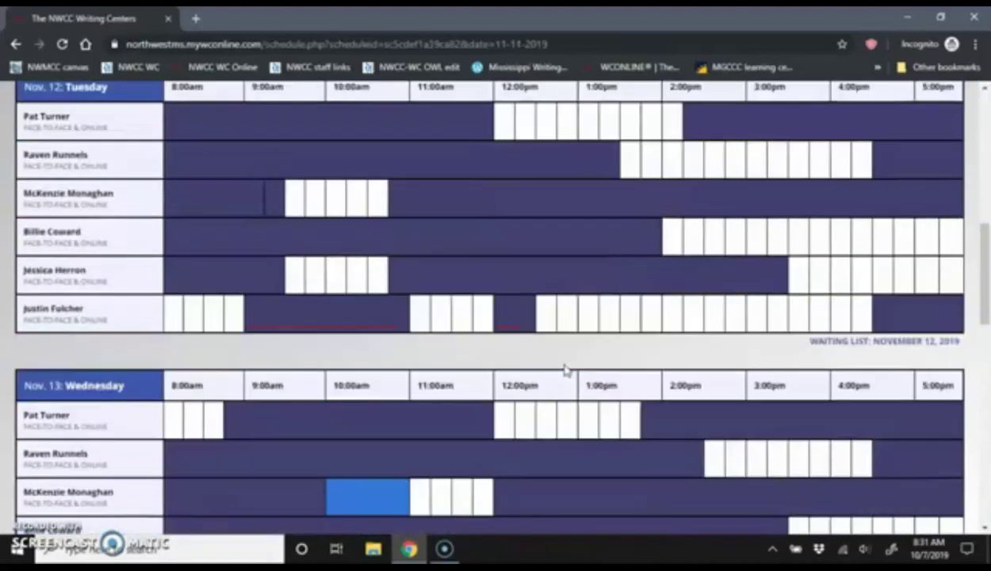
scroll(565, 370, "down", 2)
scroll(565, 369, "up", 3)
scroll(564, 369, "up", 7)
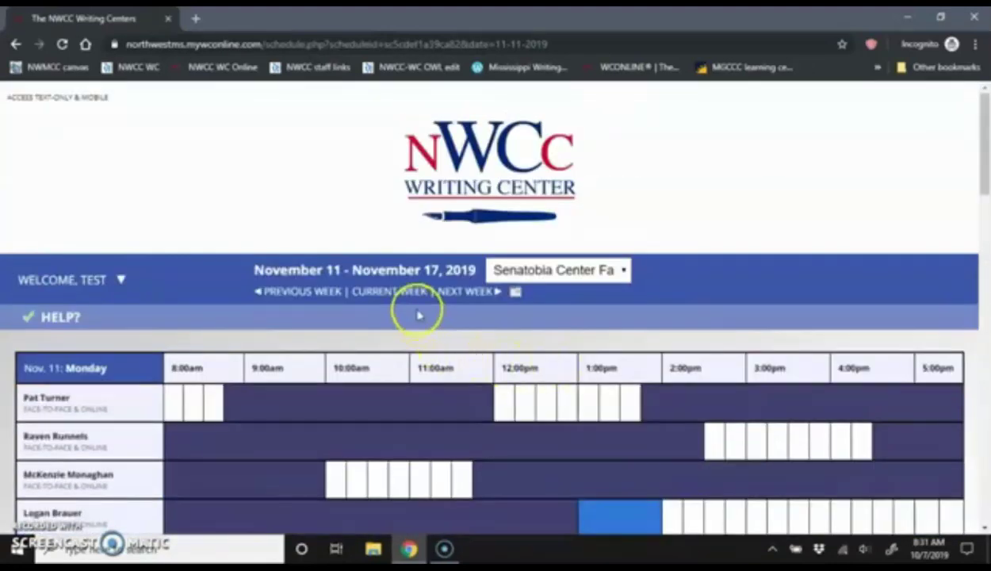
left_click(391, 291)
scroll(560, 363, "down", 4)
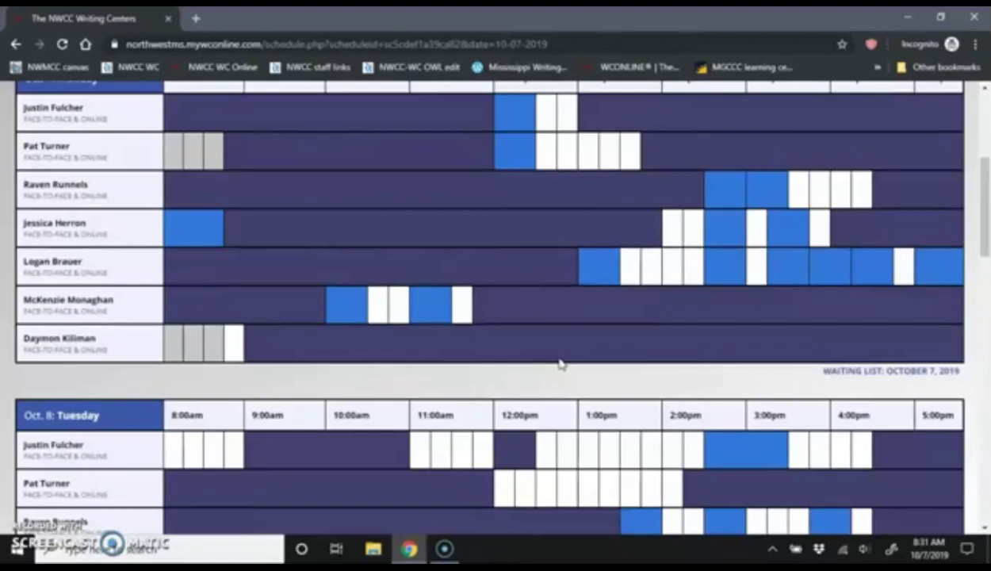
scroll(560, 363, "up", 2)
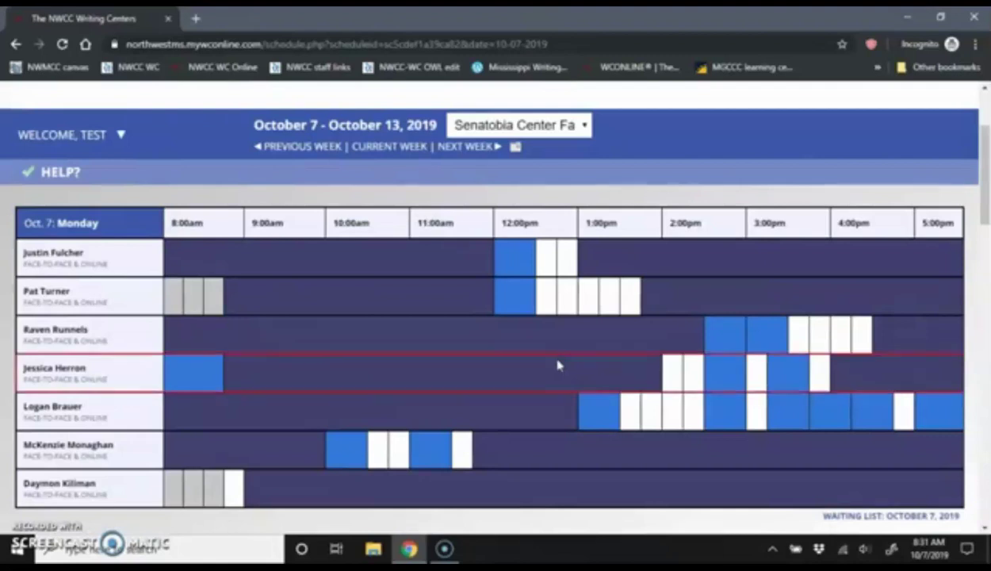
left_click(555, 362)
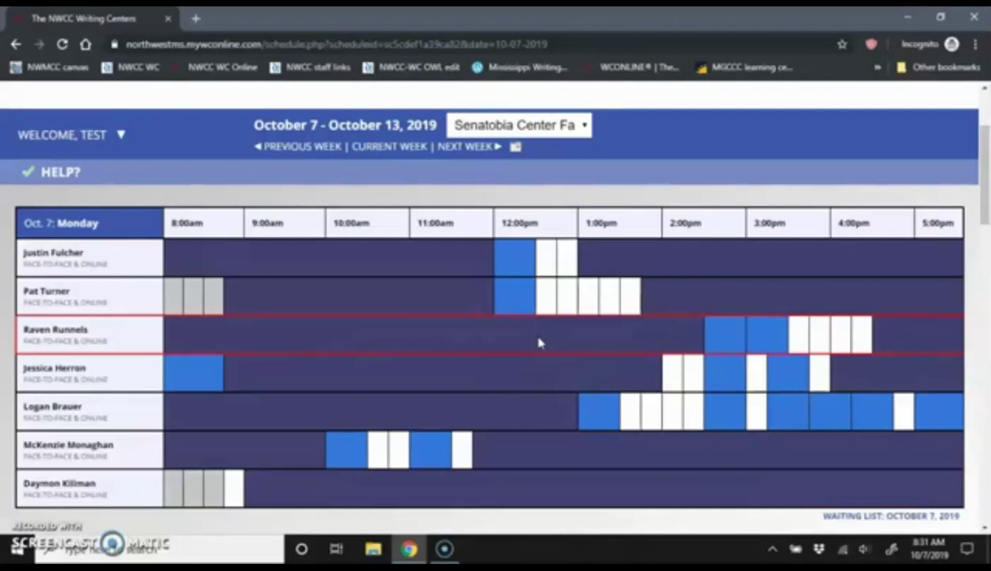
left_click(539, 347)
scroll(538, 355, "down", 4)
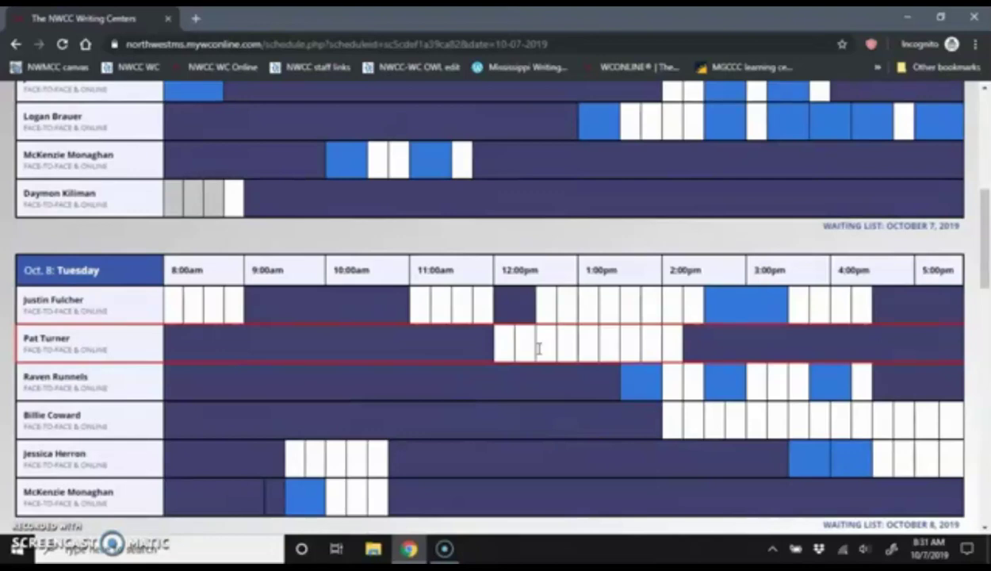
scroll(538, 353, "down", 1)
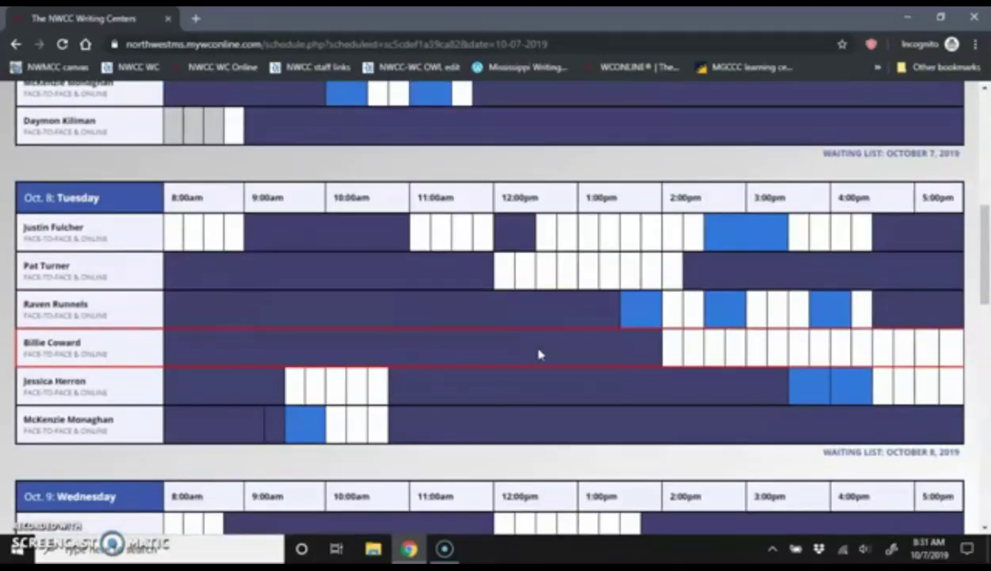
scroll(538, 354, "down", 3)
scroll(539, 354, "down", 1)
scroll(526, 333, "up", 4)
scroll(528, 331, "up", 5)
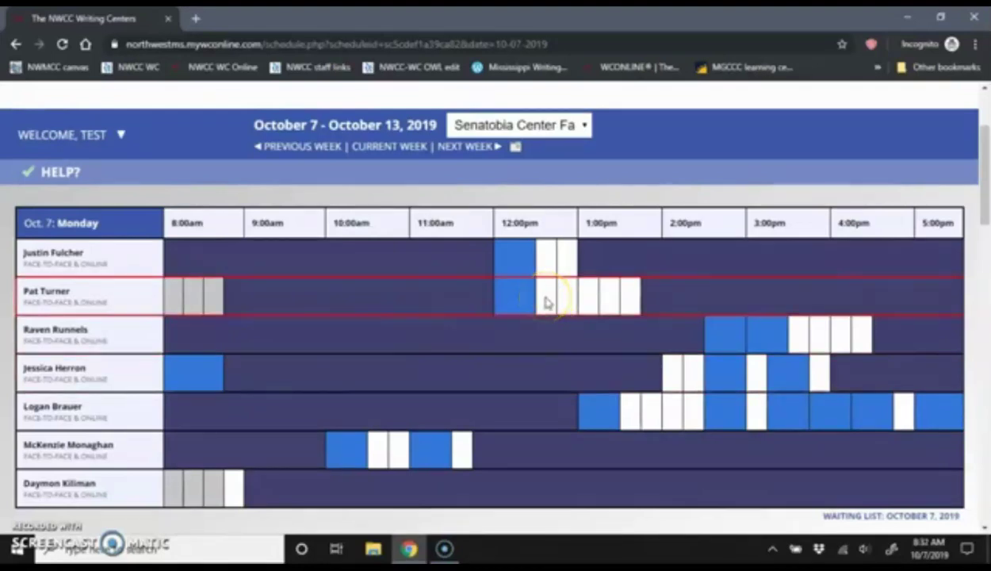
Open a new appointment for the Monday, October 7 12:30pm slot, keeping 1:00pm as the end time
left_click(545, 302)
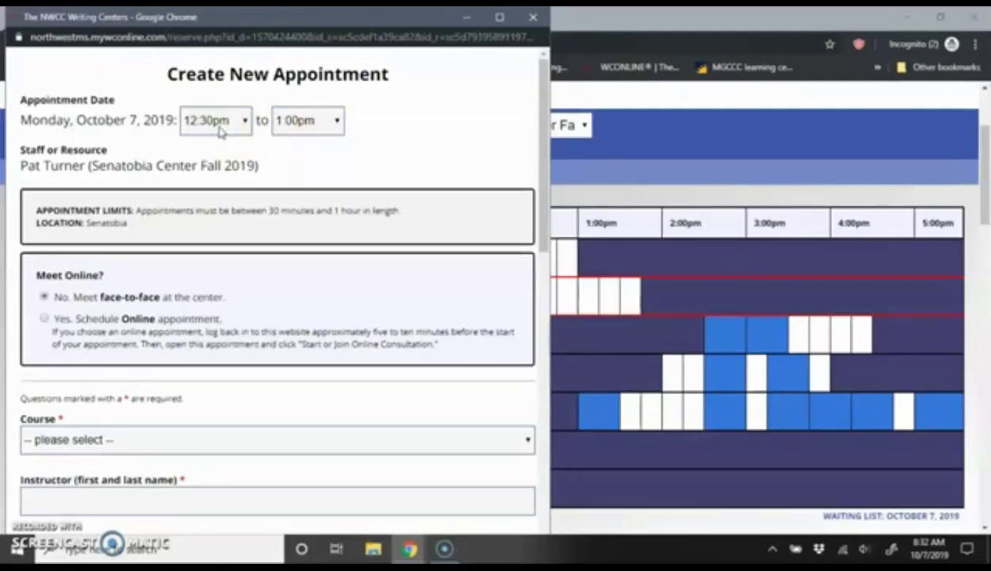
left_click(317, 125)
scroll(327, 214, "up", 1)
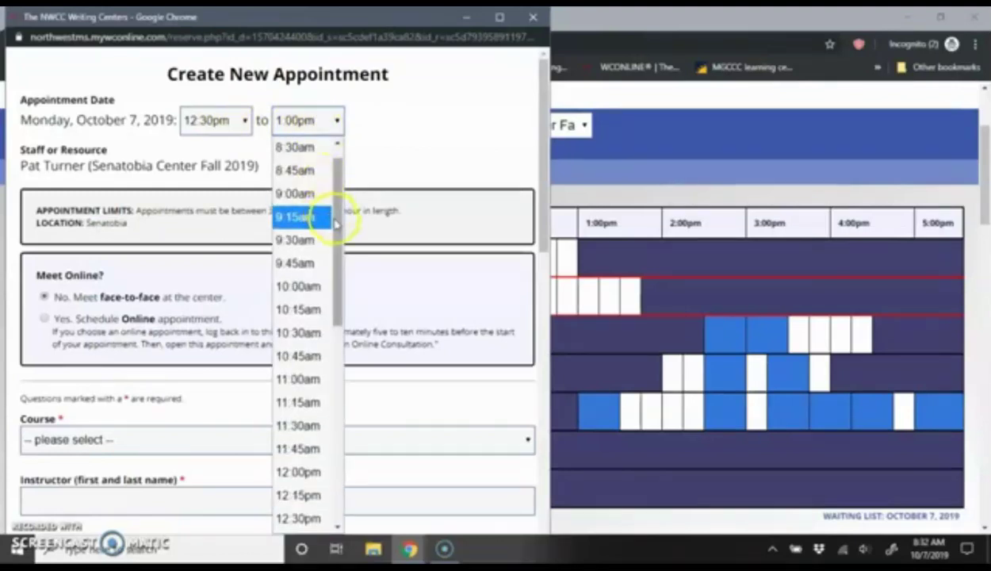
left_click_drag(334, 216, 339, 290)
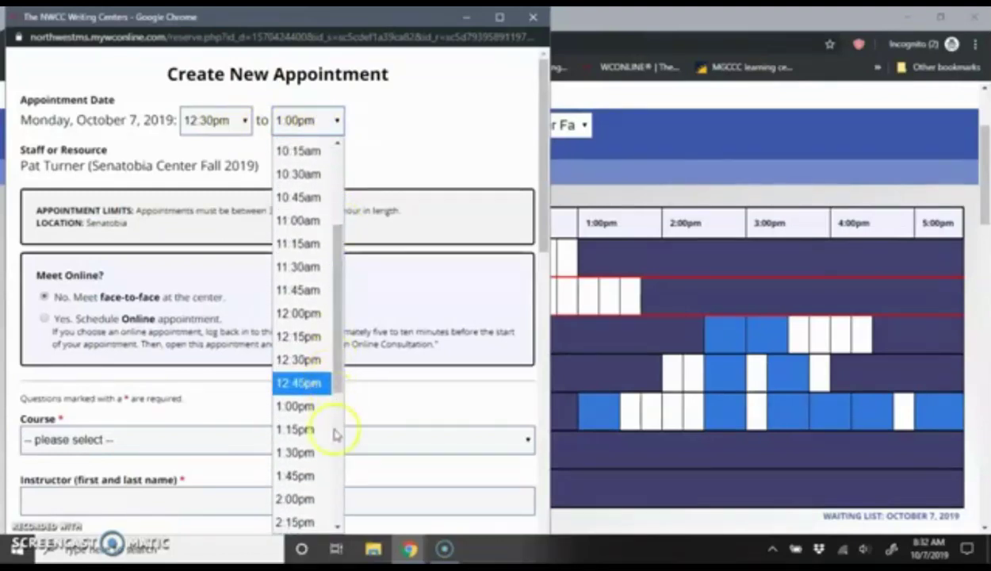
left_click(442, 149)
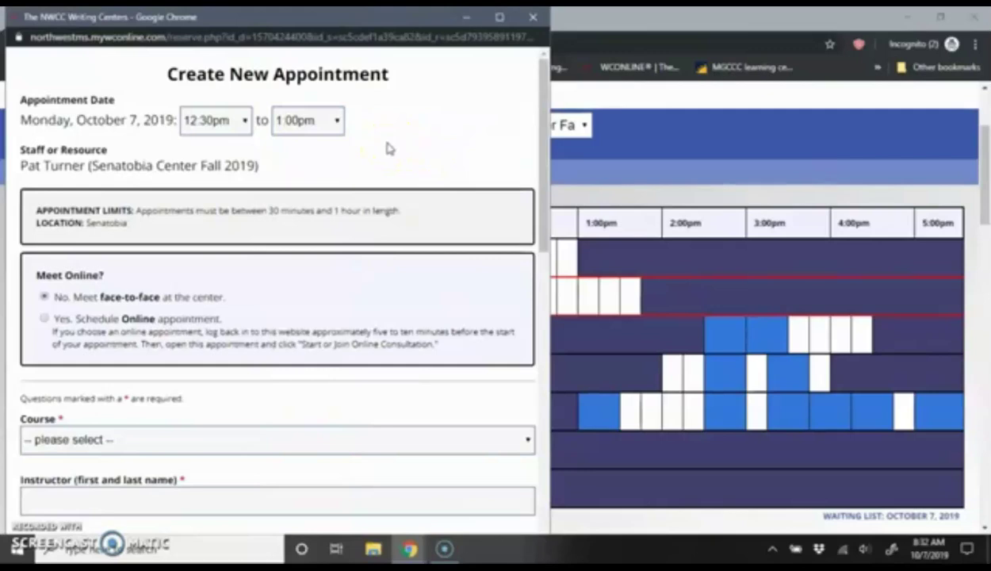
scroll(389, 148, "down", 1)
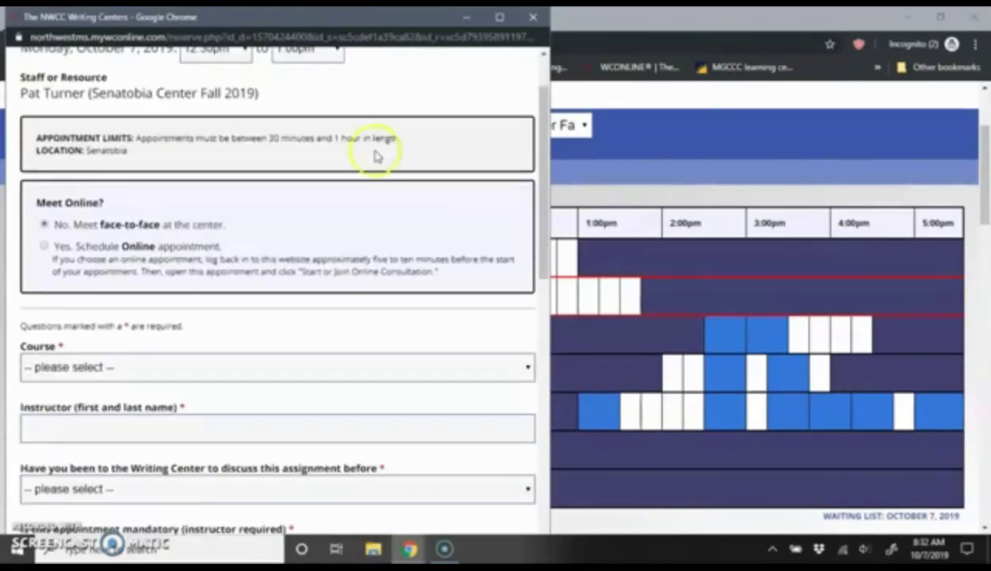
Choose 'Yes, Schedule Online appointment' for the meeting type
scroll(71, 188, "up", 1)
scroll(73, 214, "down", 2)
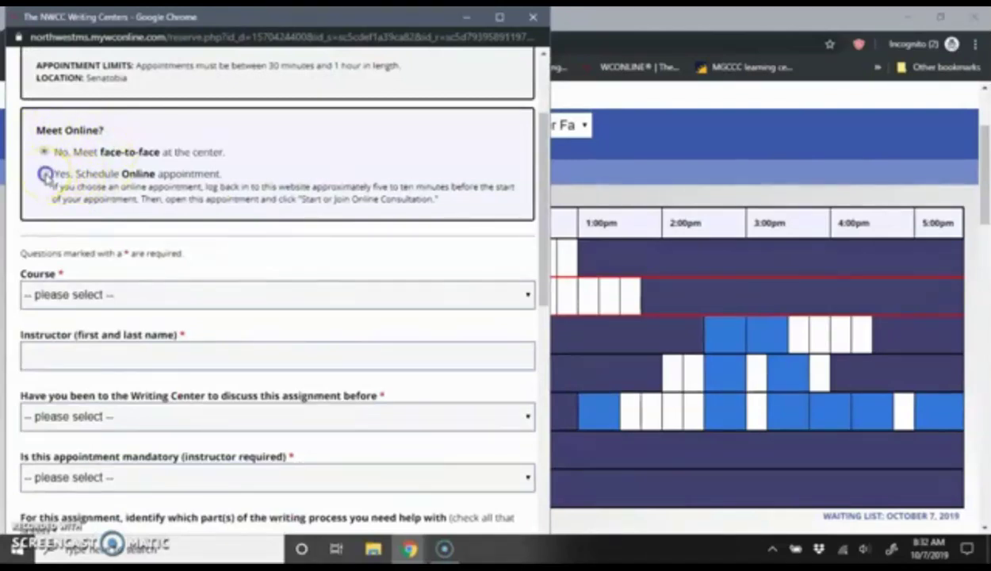
left_click(44, 174)
Set the course to English Composition I and enter the instructor's name
scroll(166, 181, "down", 1)
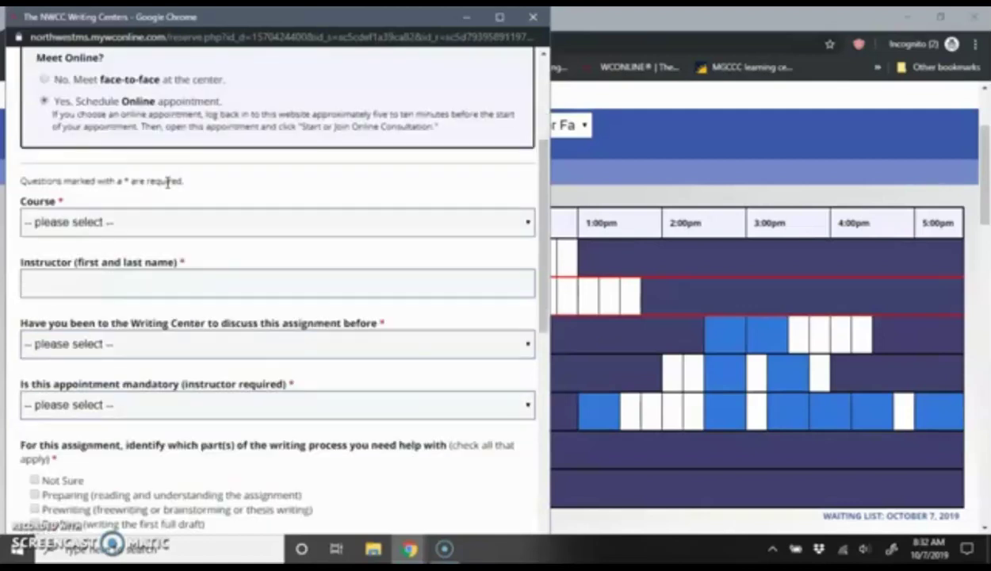
left_click(146, 226)
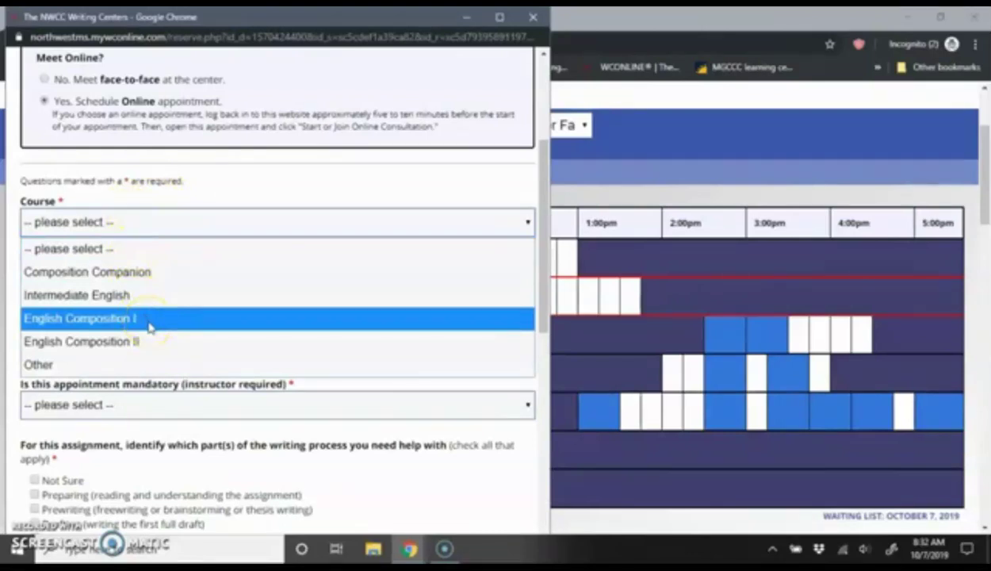
left_click(149, 325)
left_click(161, 286)
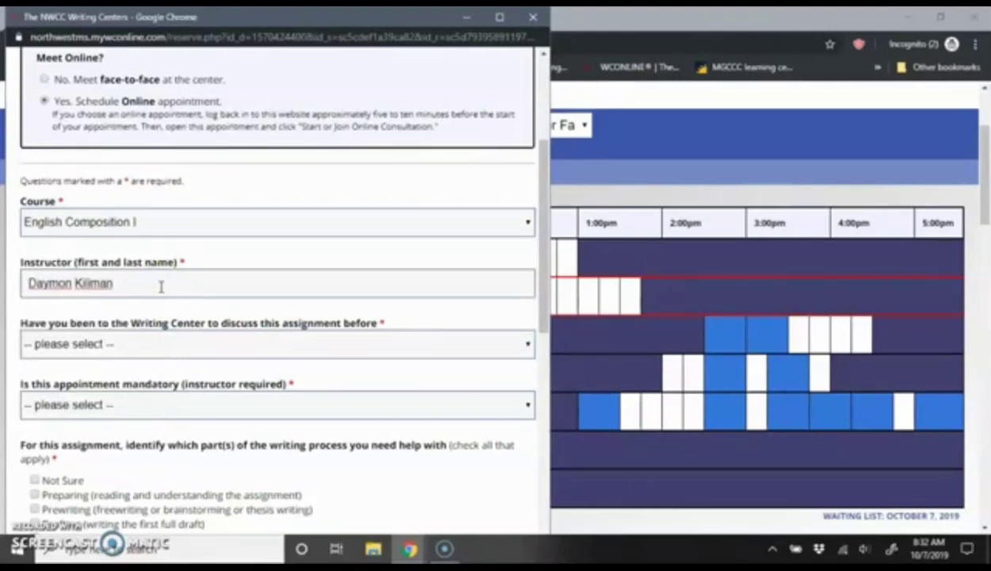
Answer No to having visited the Writing Center before
scroll(161, 286, "down", 2)
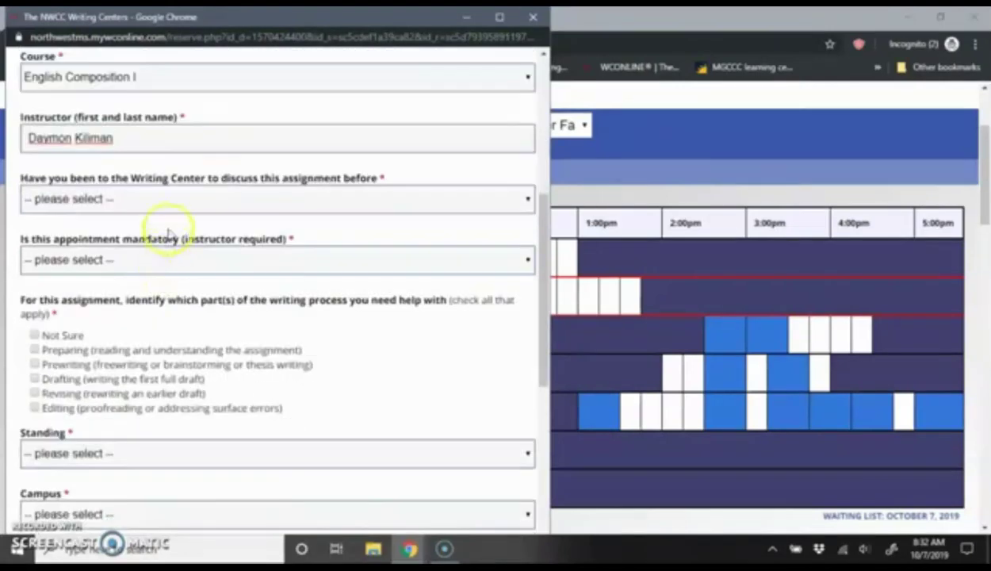
left_click(170, 203)
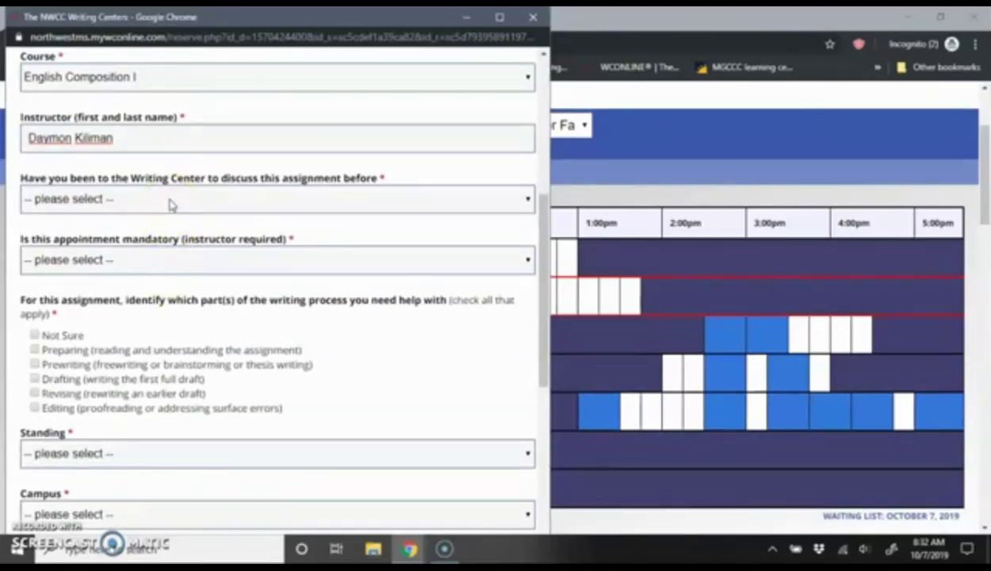
left_click(169, 203)
left_click(164, 258)
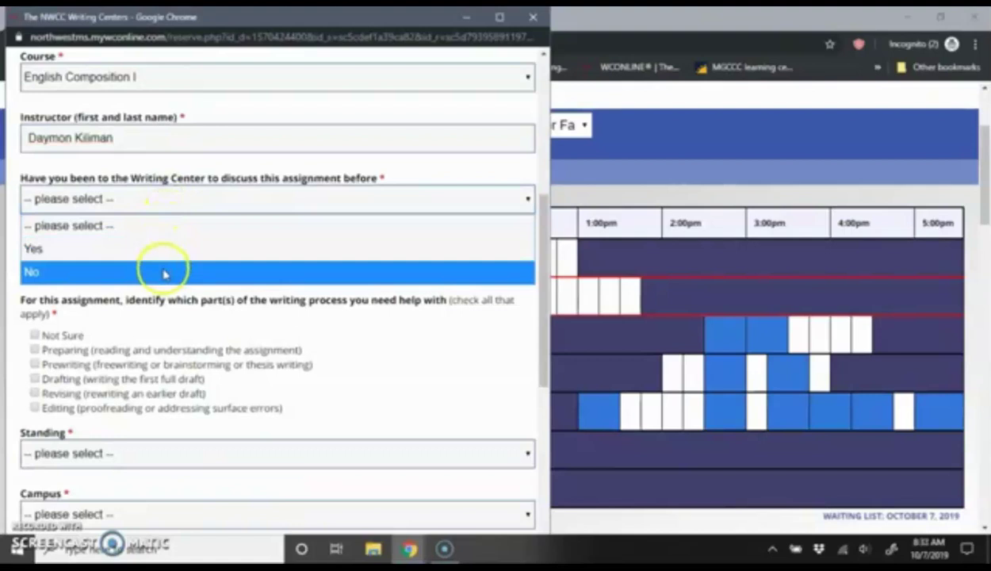
left_click(163, 272)
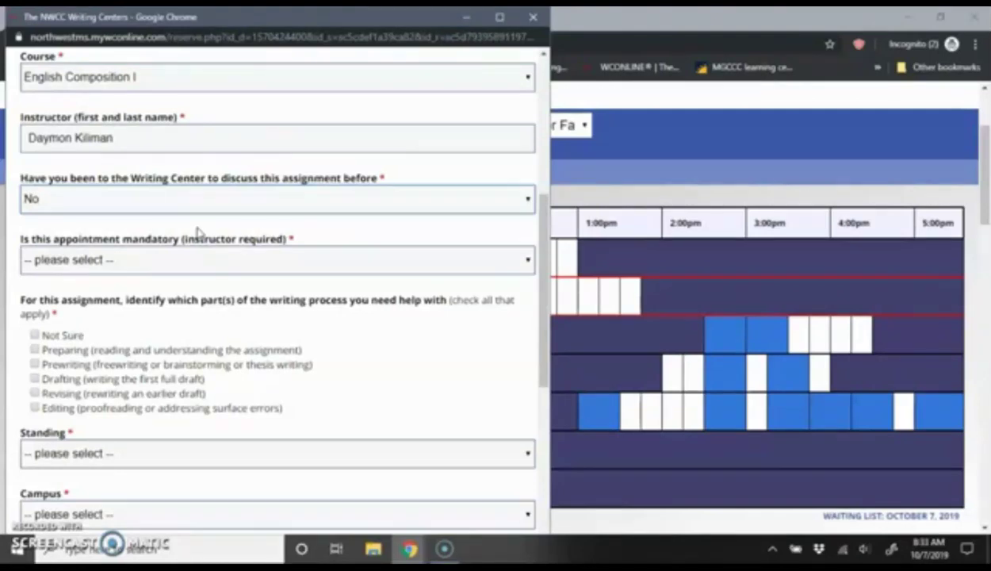
Answer No to whether the appointment is mandatory
scroll(199, 231, "down", 1)
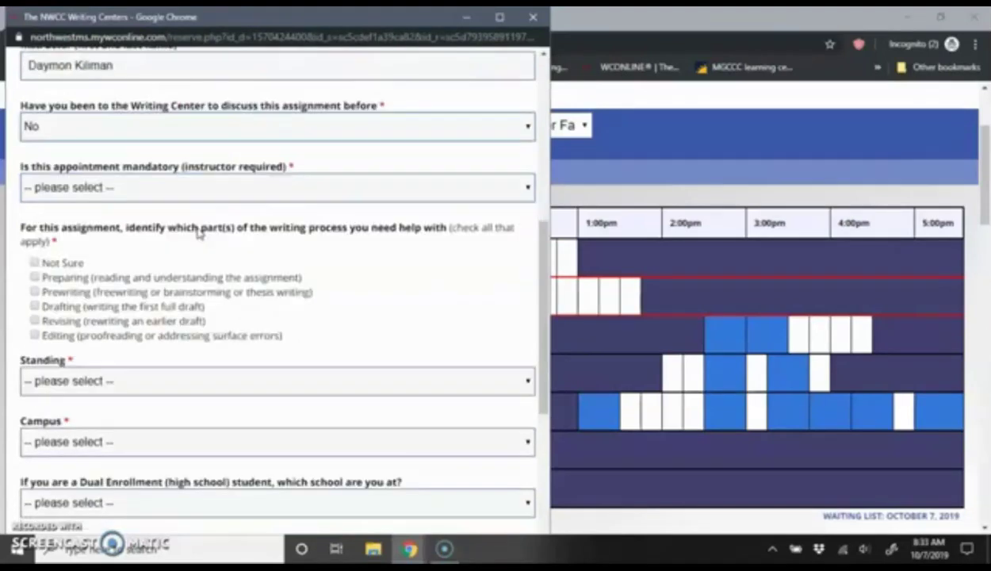
left_click(191, 190)
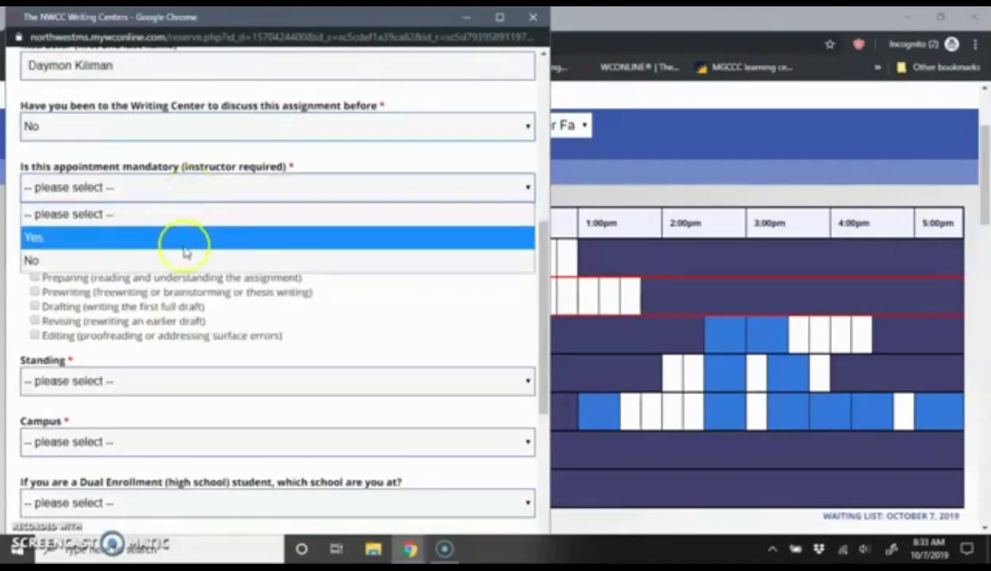
left_click(184, 262)
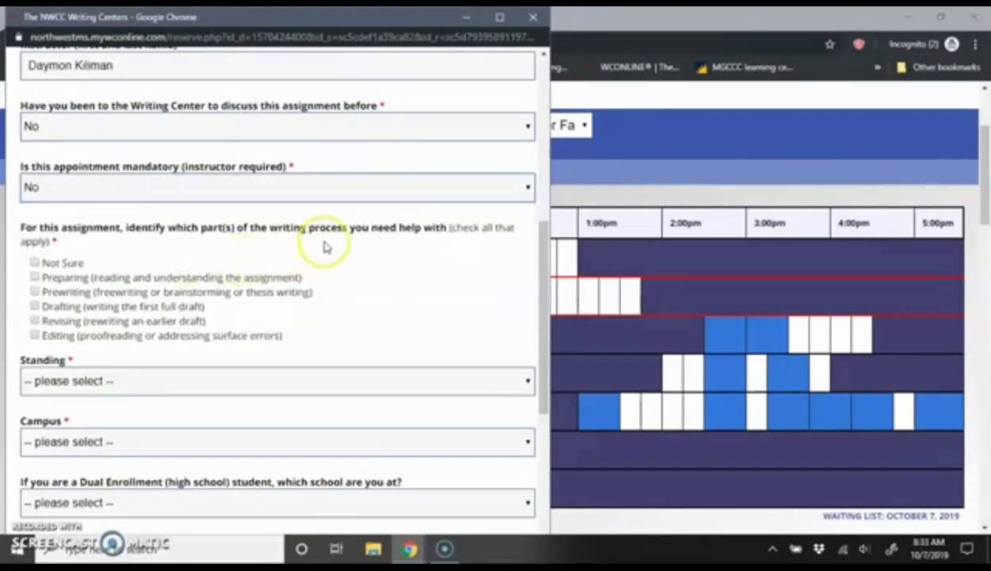
scroll(323, 247, "down", 1)
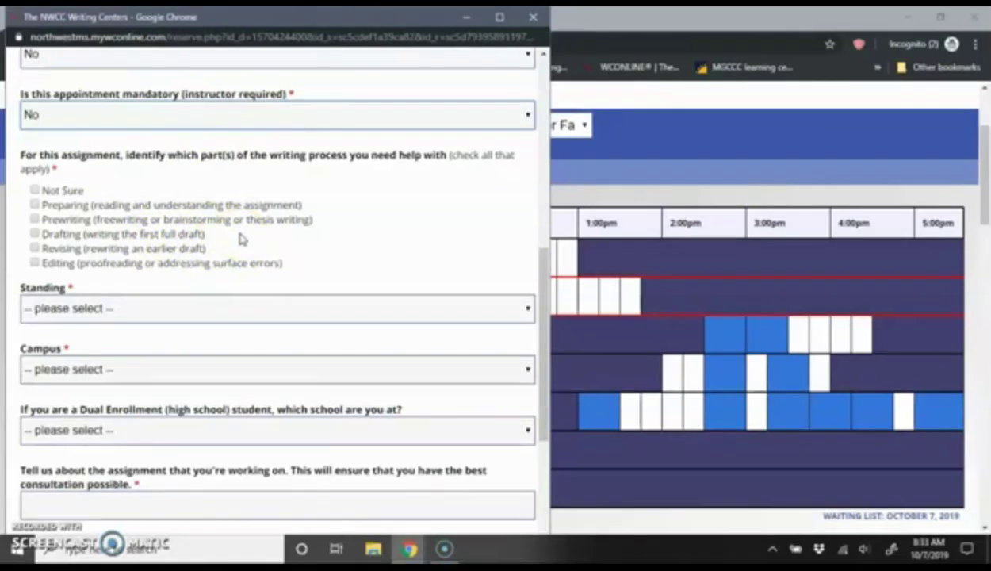
Check Prewriting and Preparing in the writing-process checklist, leaving Revising unchecked
left_click(35, 248)
left_click(35, 248)
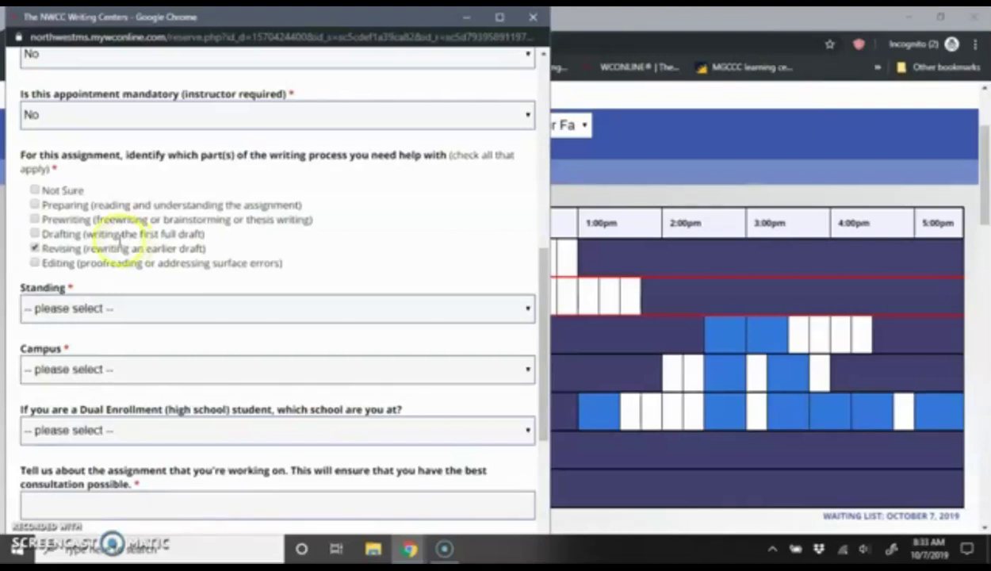
left_click(34, 249)
left_click(34, 248)
left_click(35, 220)
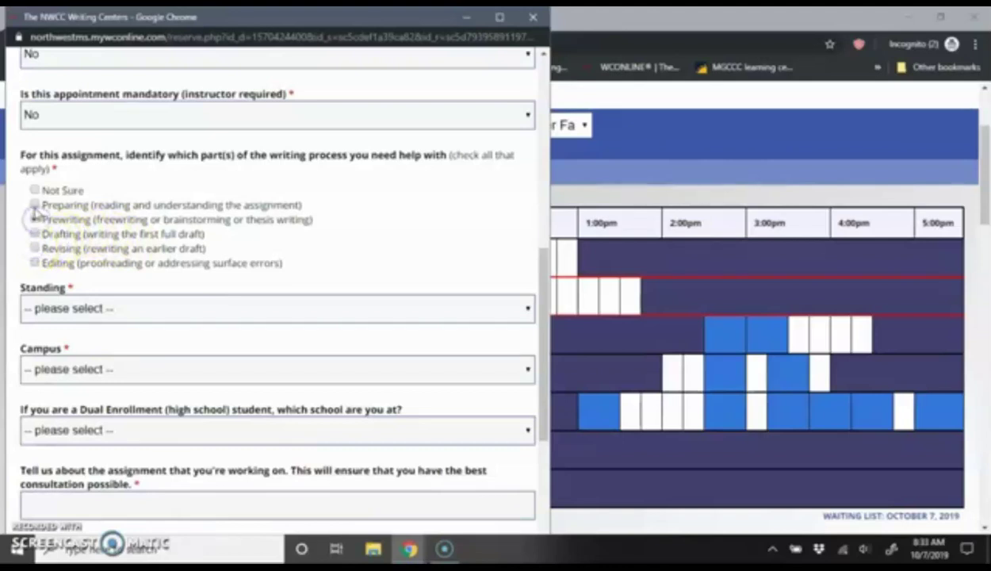
left_click(34, 203)
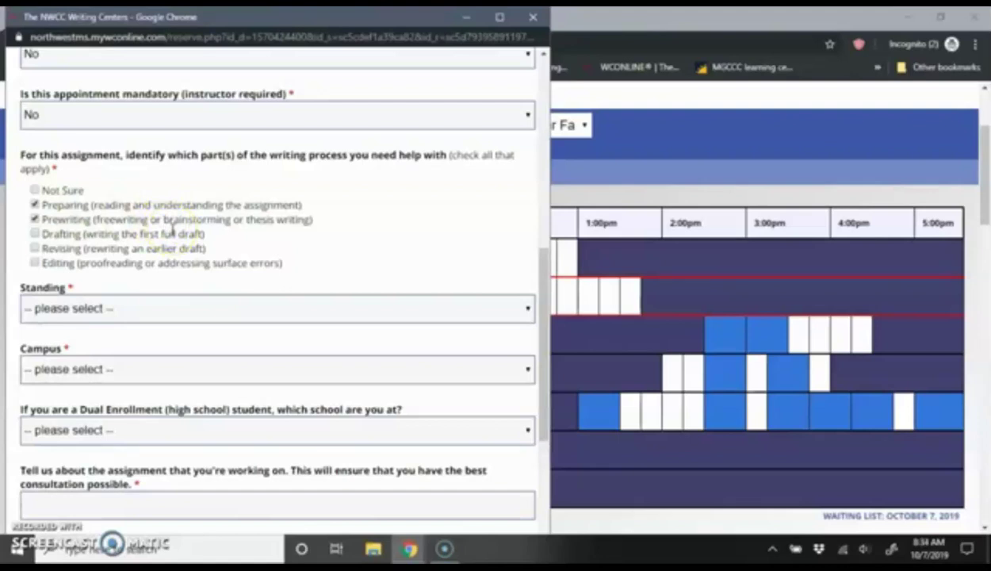
Set standing to Freshman and campus to Oxford
scroll(188, 228, "down", 1)
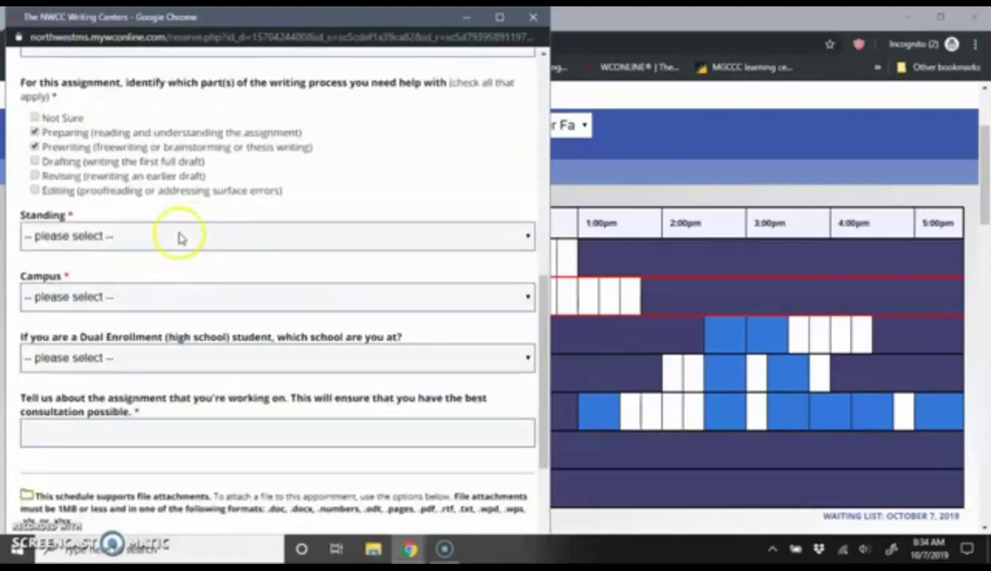
left_click(178, 236)
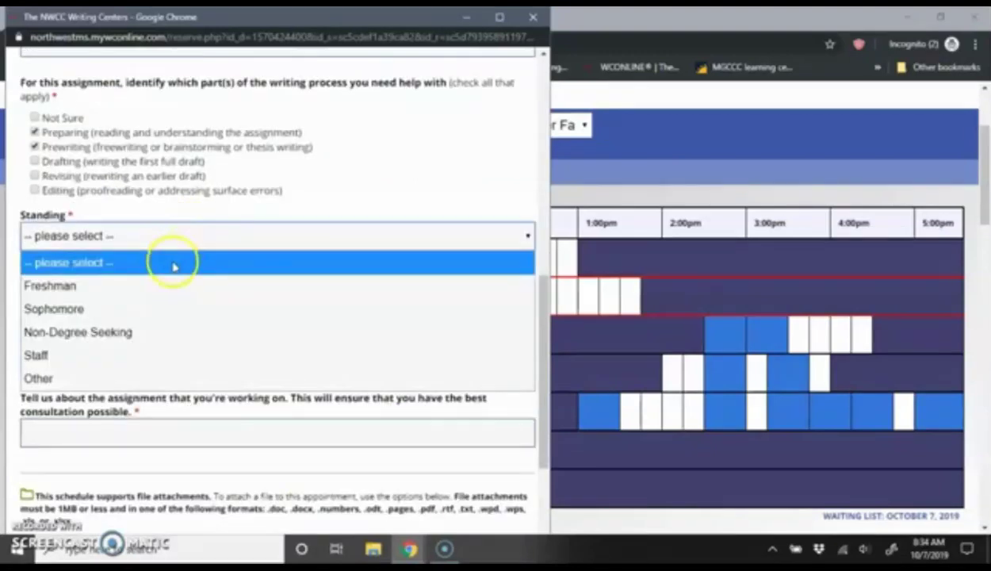
left_click(152, 284)
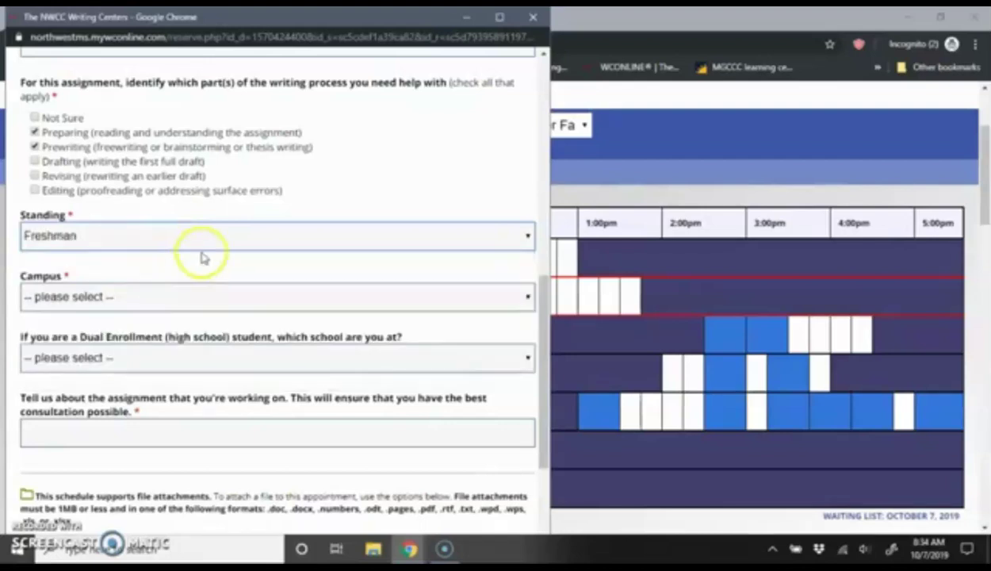
left_click(196, 301)
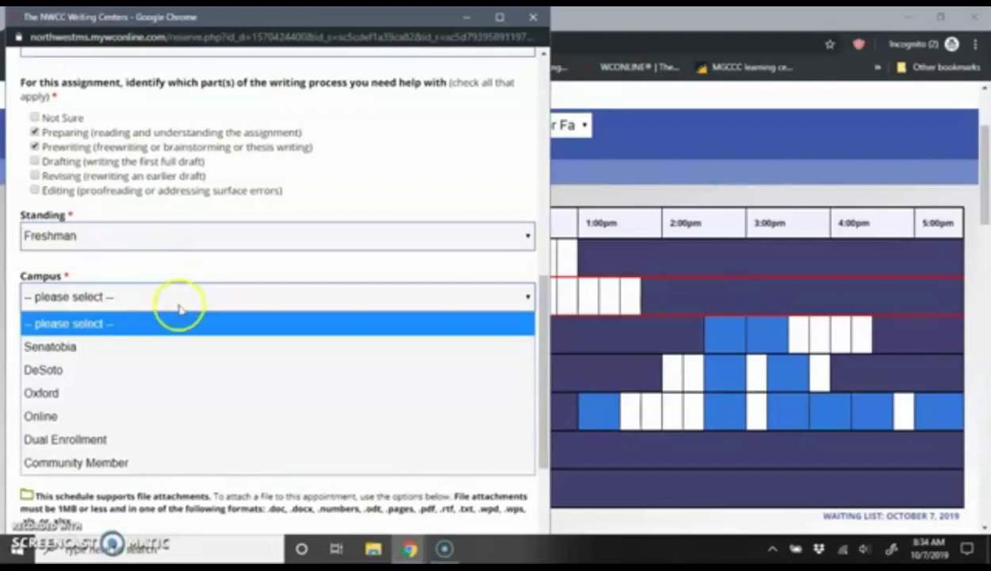
left_click(132, 392)
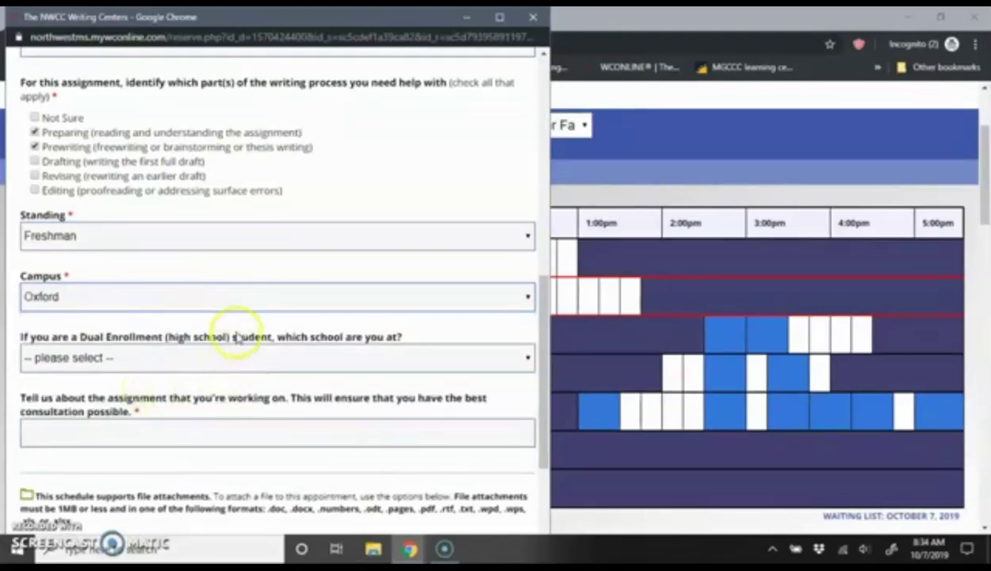
Browse the Dual Enrollment school list and close it without selecting a school
scroll(249, 325, "down", 1)
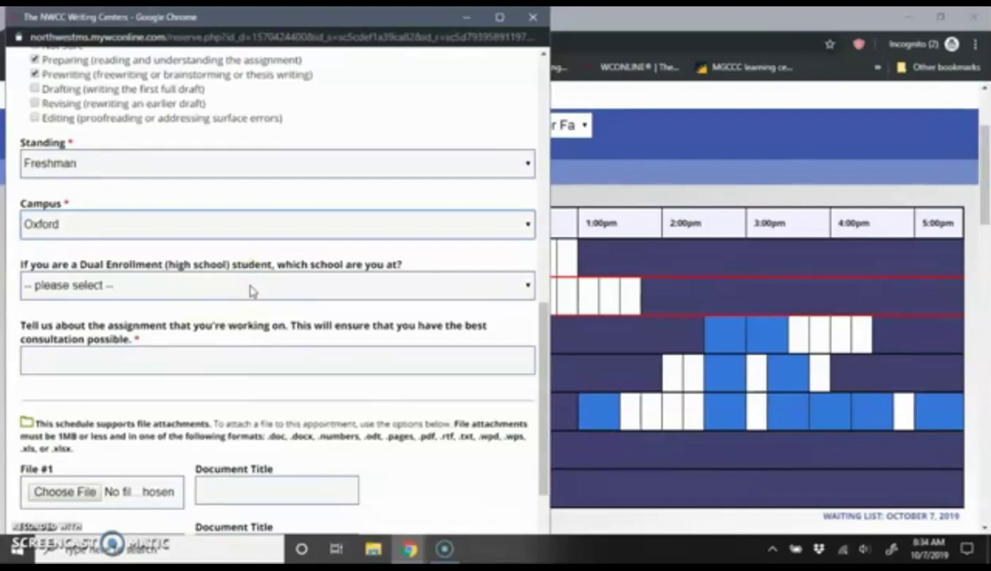
left_click(249, 290)
scroll(232, 143, "down", 2)
scroll(232, 143, "down", 3)
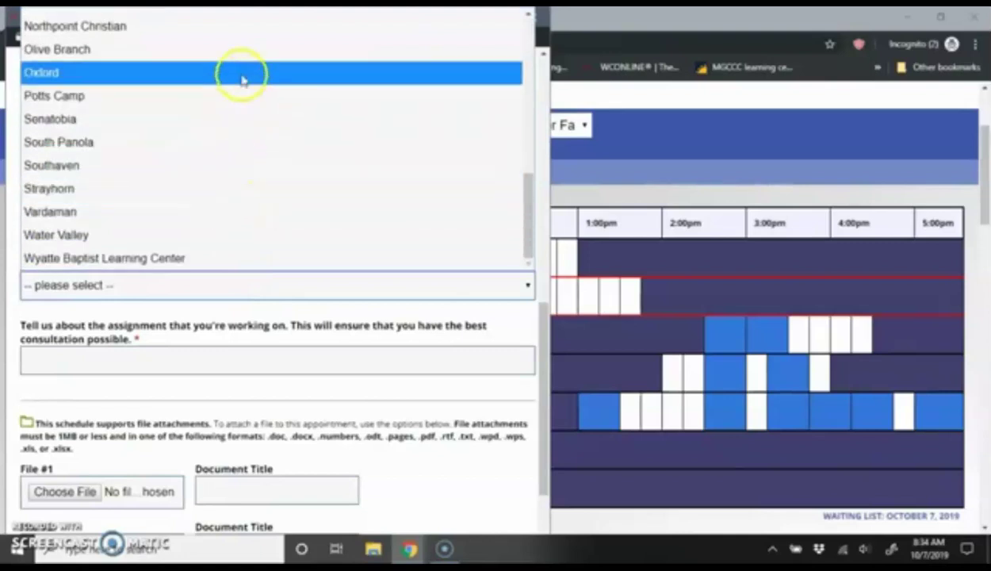
left_click(246, 321)
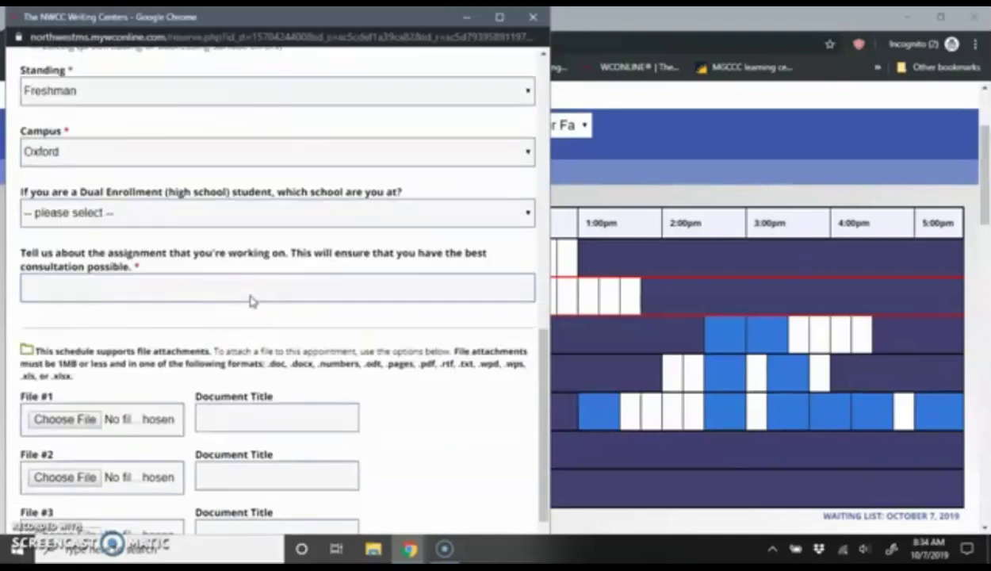
Enter 'literacy narrative' as the assignment description and create the appointment
scroll(250, 295, "down", 1)
left_click(250, 289)
left_click(249, 289)
type("literacy narrative")
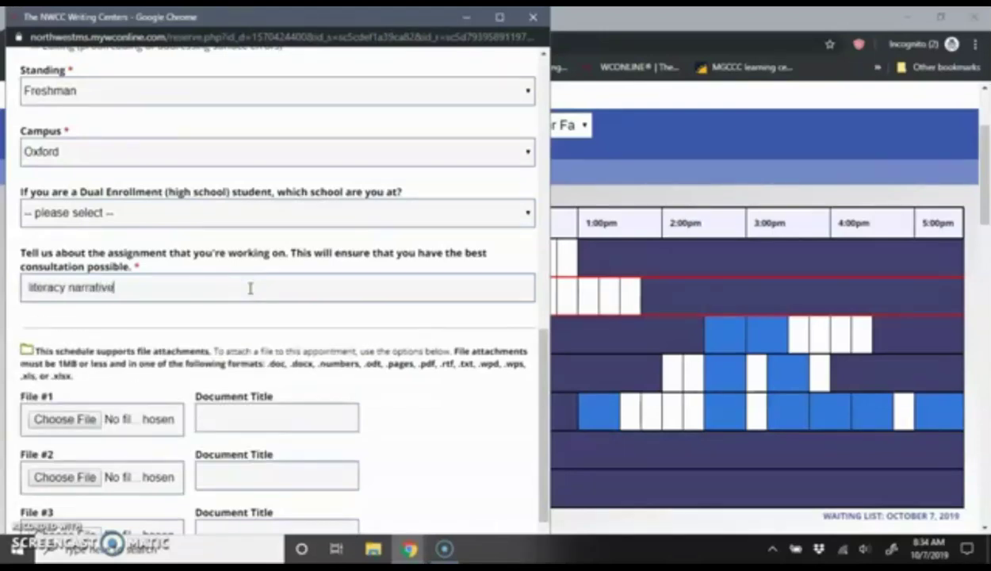
scroll(281, 287, "down", 2)
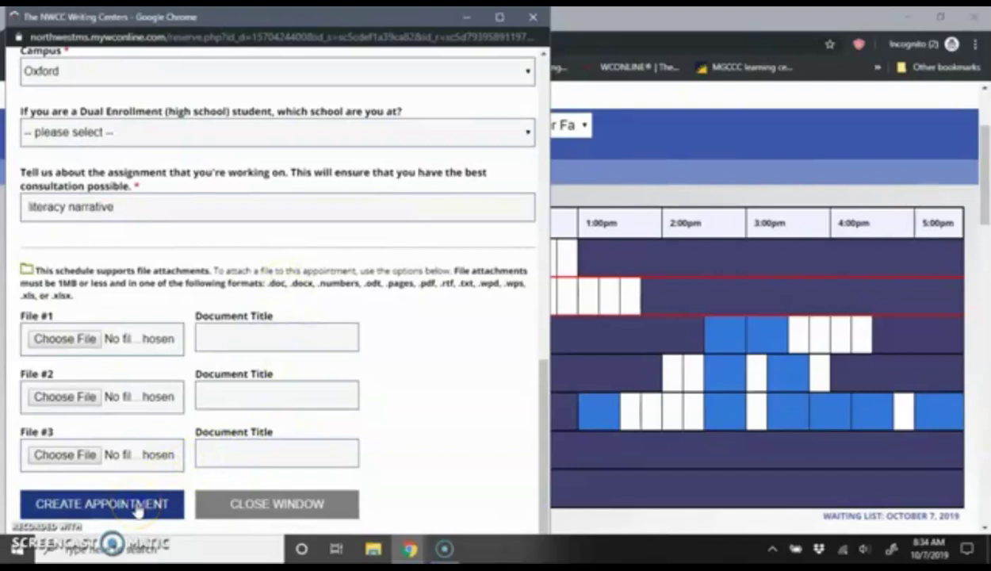
left_click(170, 505)
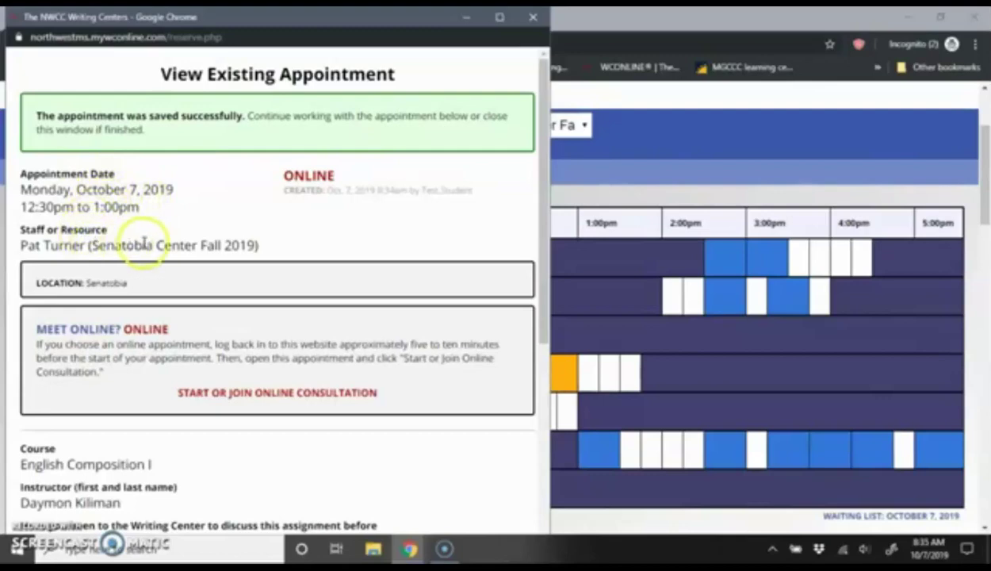
Scroll through the saved appointment's details
scroll(131, 245, "down", 5)
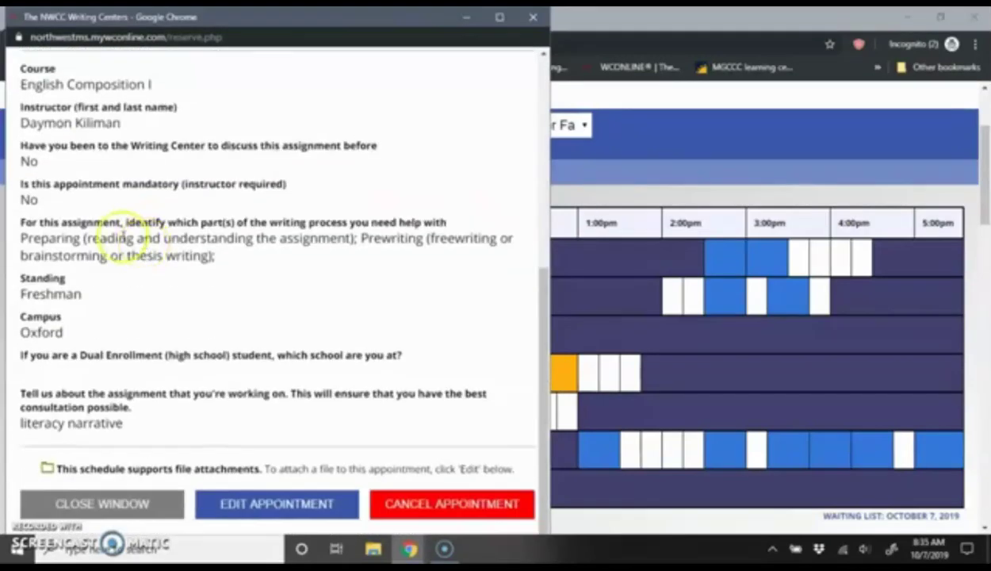
Close the appointment window, review the booked slot, and open the WELCOME, TEST account menu
left_click(149, 504)
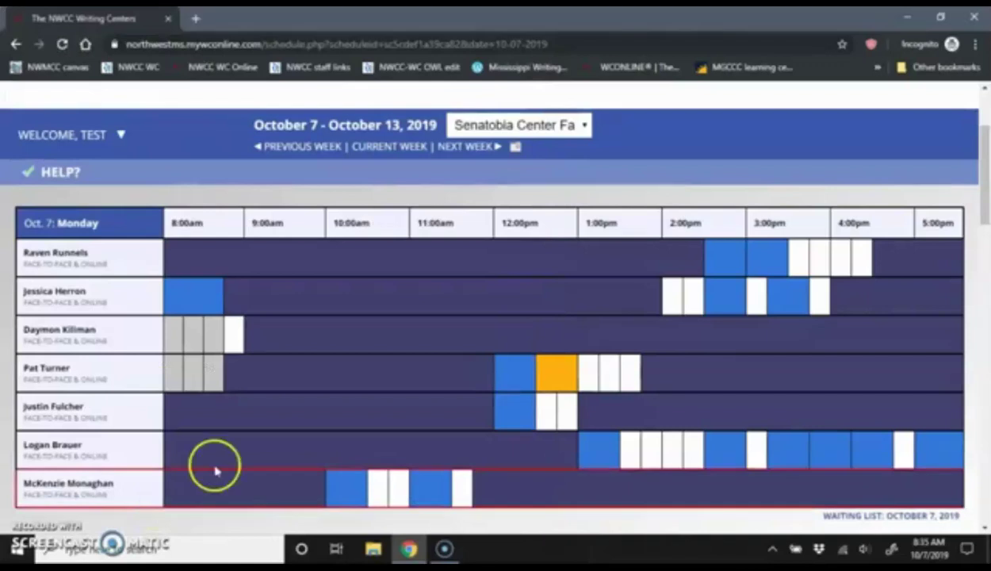
scroll(565, 342, "down", 1)
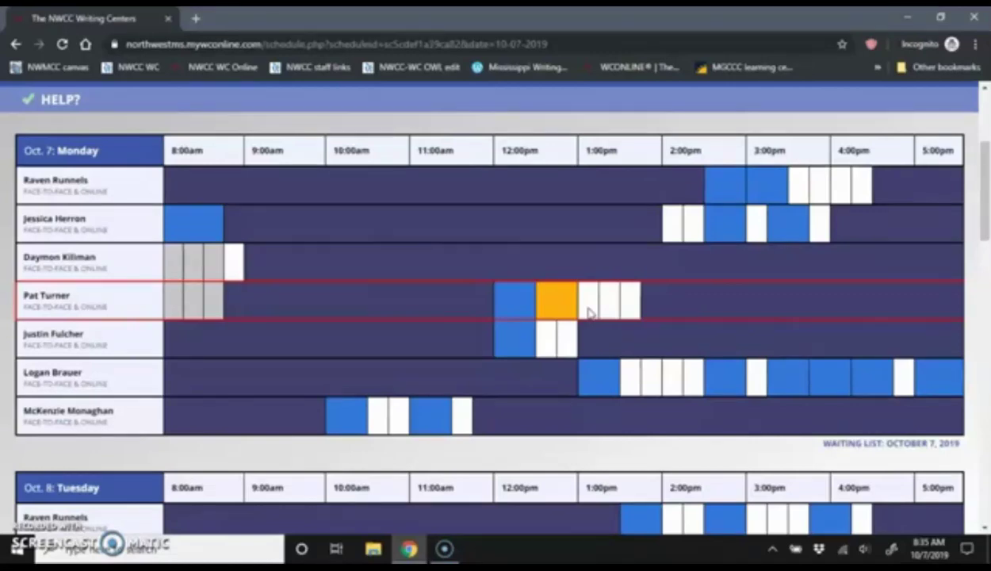
scroll(590, 314, "up", 1)
left_click(91, 134)
Log out of WCOnline and scroll the logout confirmation page
left_click(46, 216)
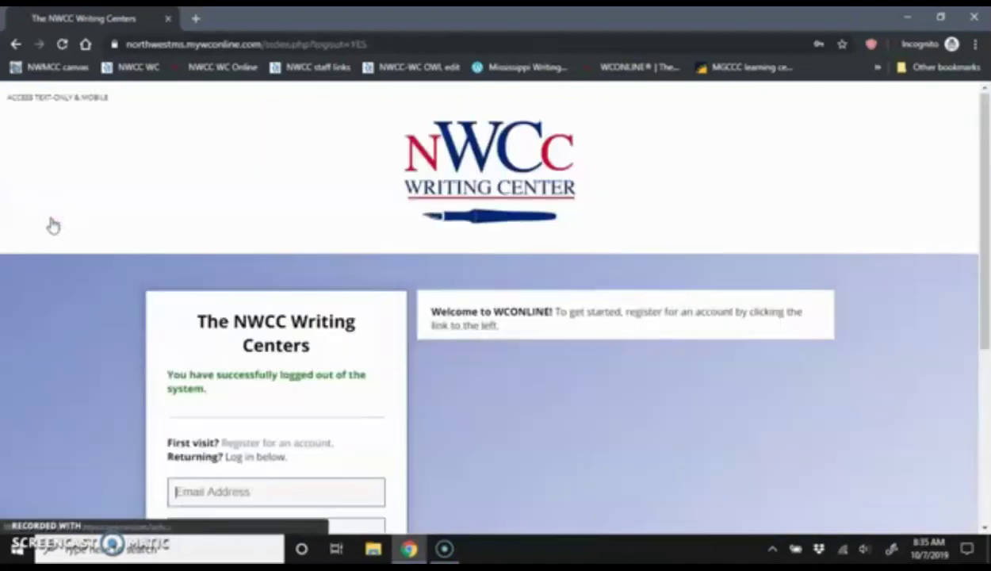
scroll(602, 273, "down", 2)
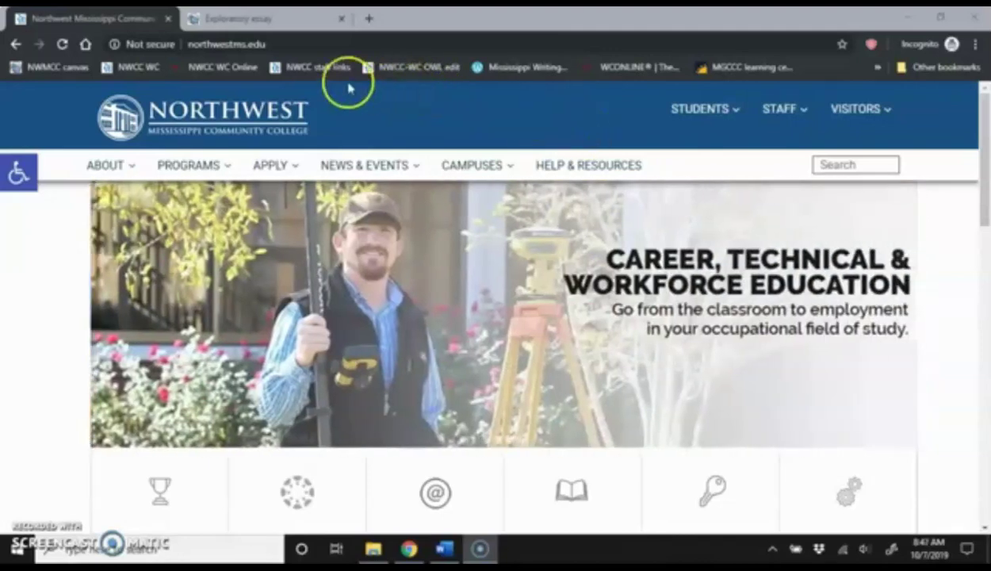
Go to the college's Writing Center page by adding /write to the web address
left_click(313, 44)
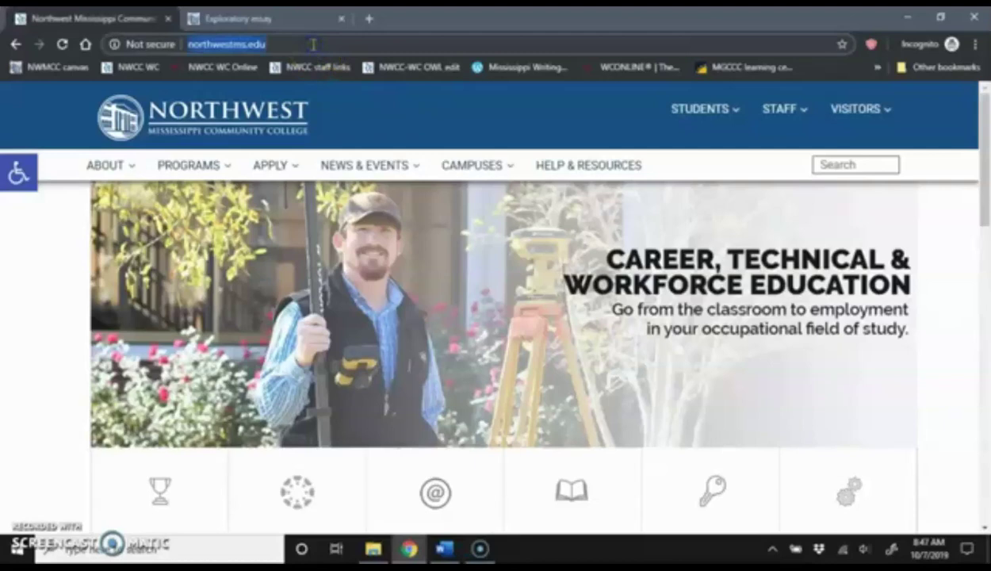
left_click(313, 44)
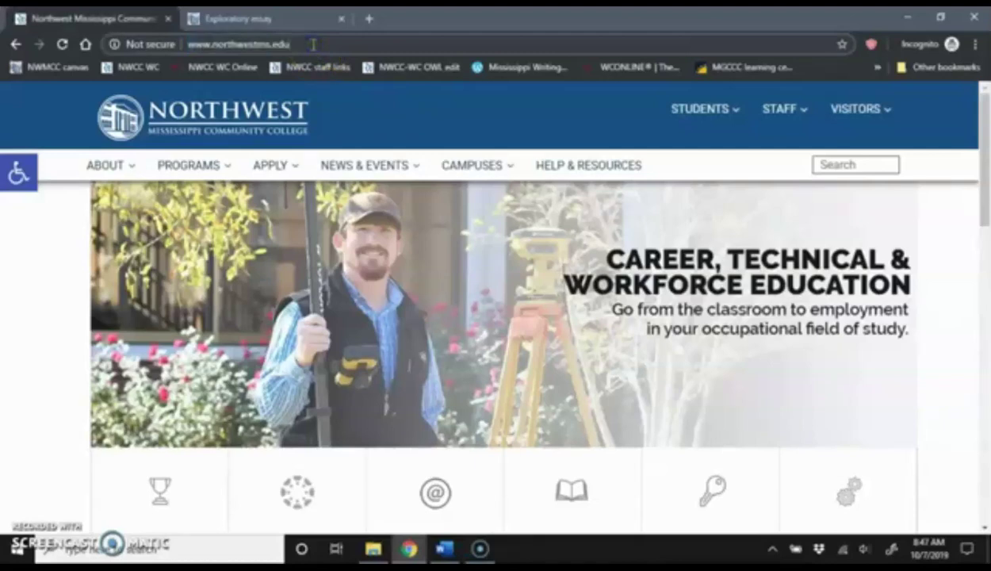
type("/write")
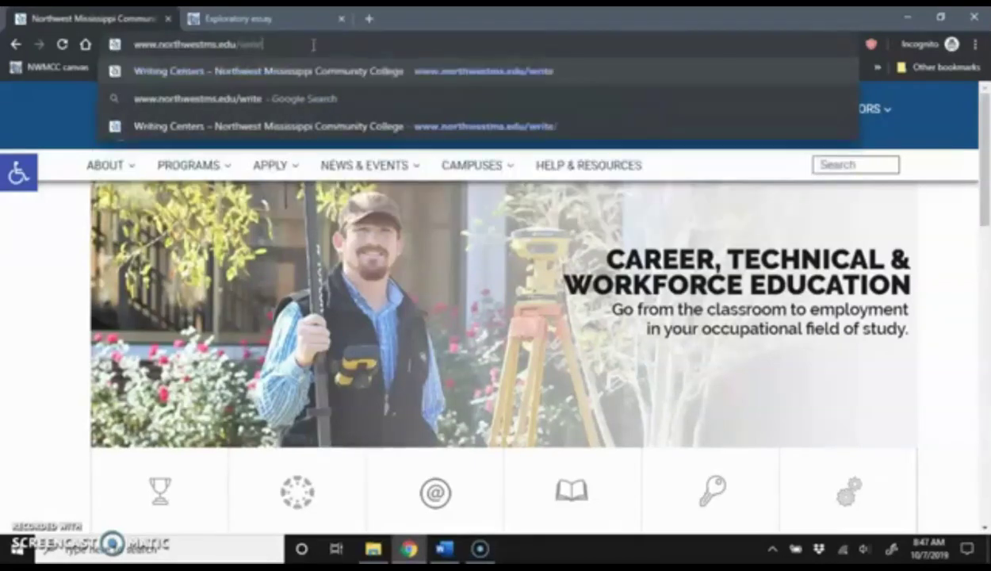
key("Return")
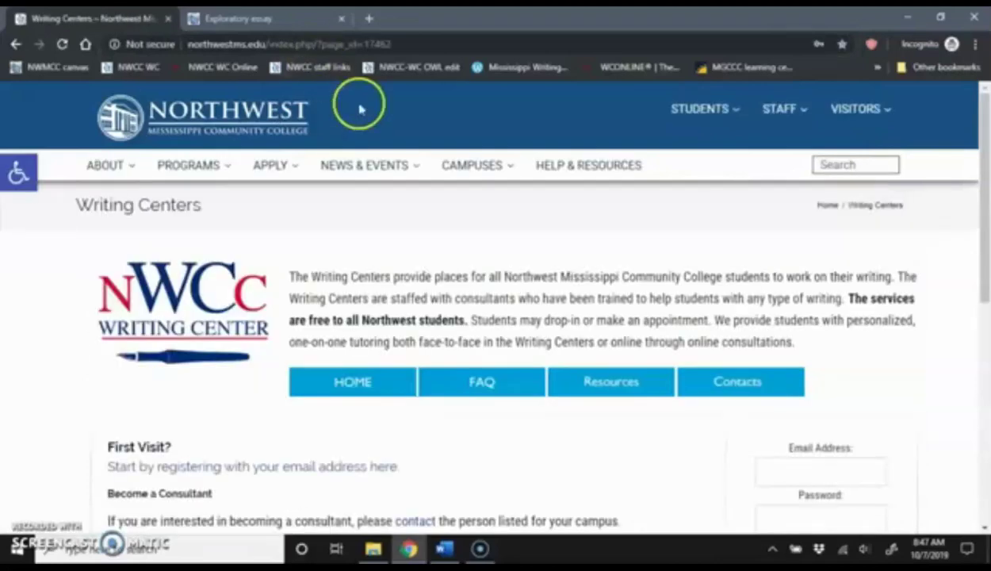
scroll(938, 286, "down", 2)
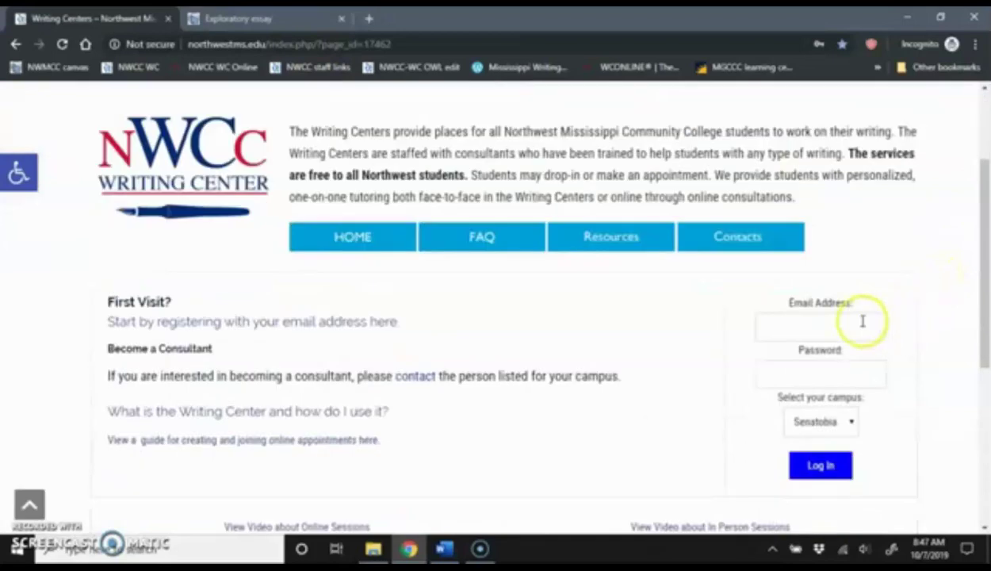
Enter the student's login email and password, keeping Senatobia as the campus
left_click(862, 321)
type("teststudent")
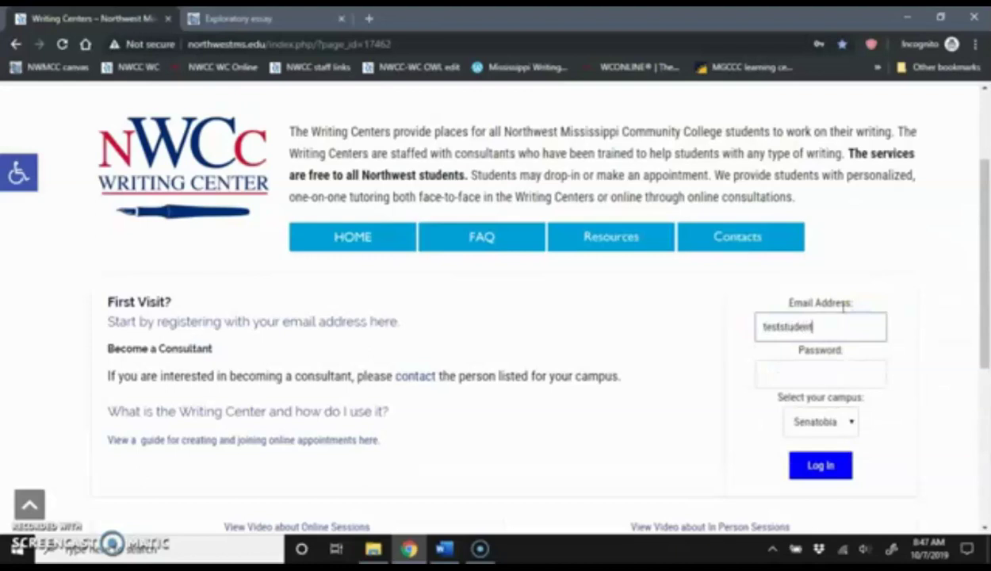
type("@colleg")
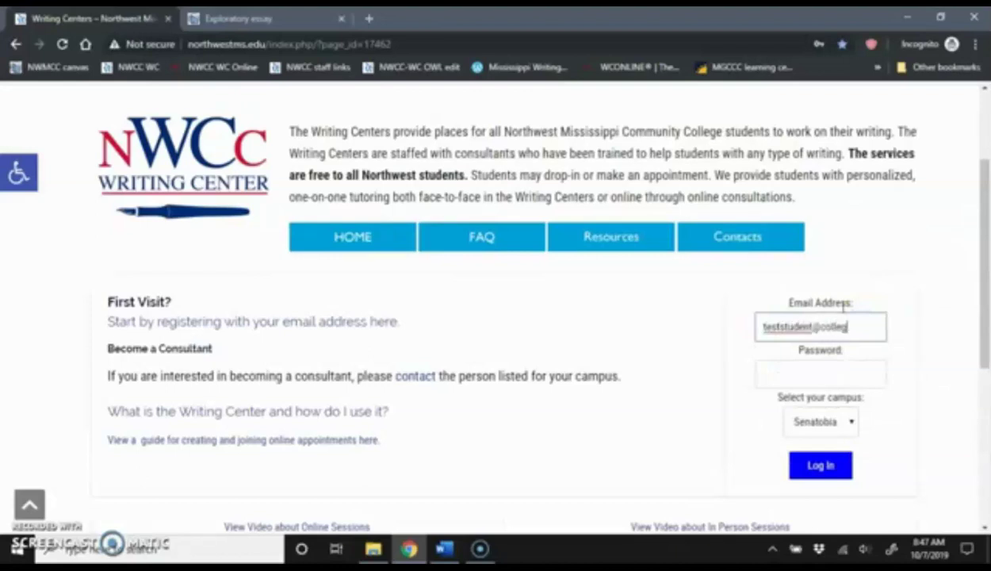
type("e.edu")
key("Tab")
type("***********")
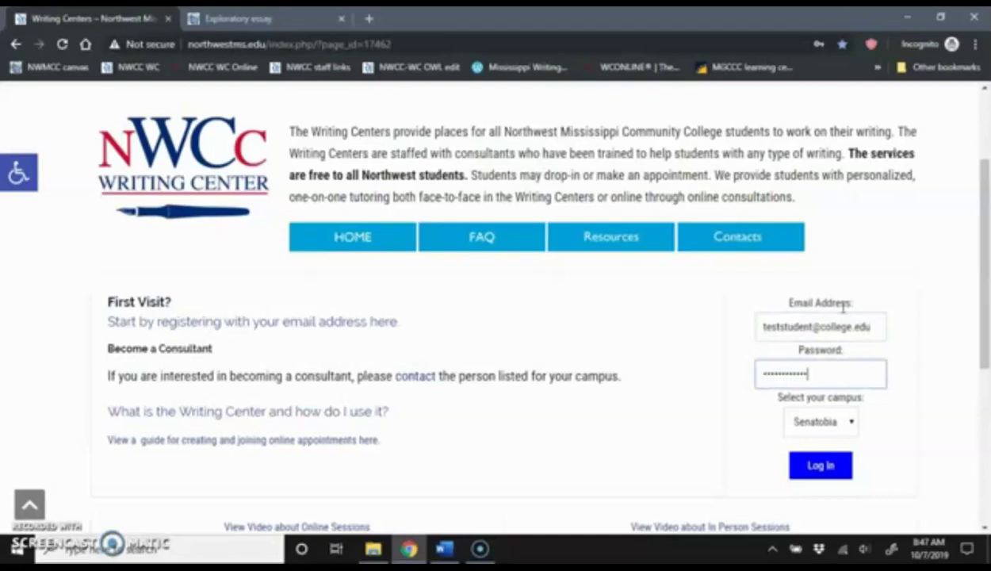
scroll(741, 405, "down", 2)
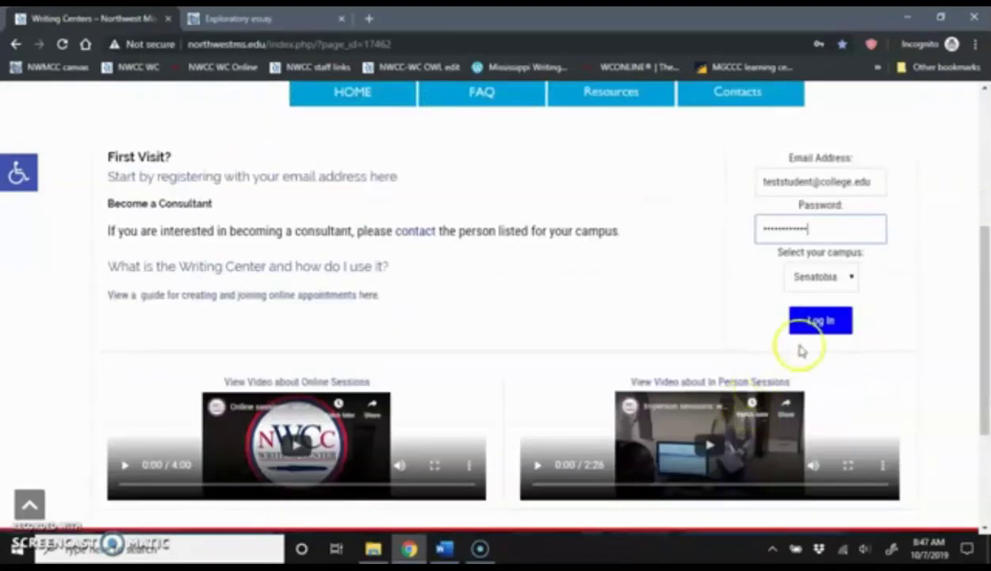
left_click(839, 277)
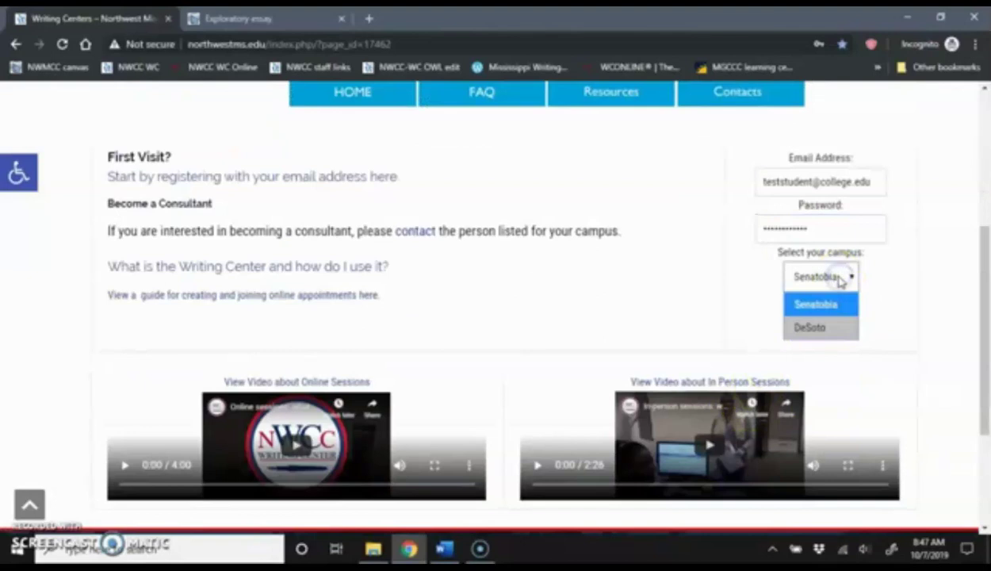
left_click(839, 277)
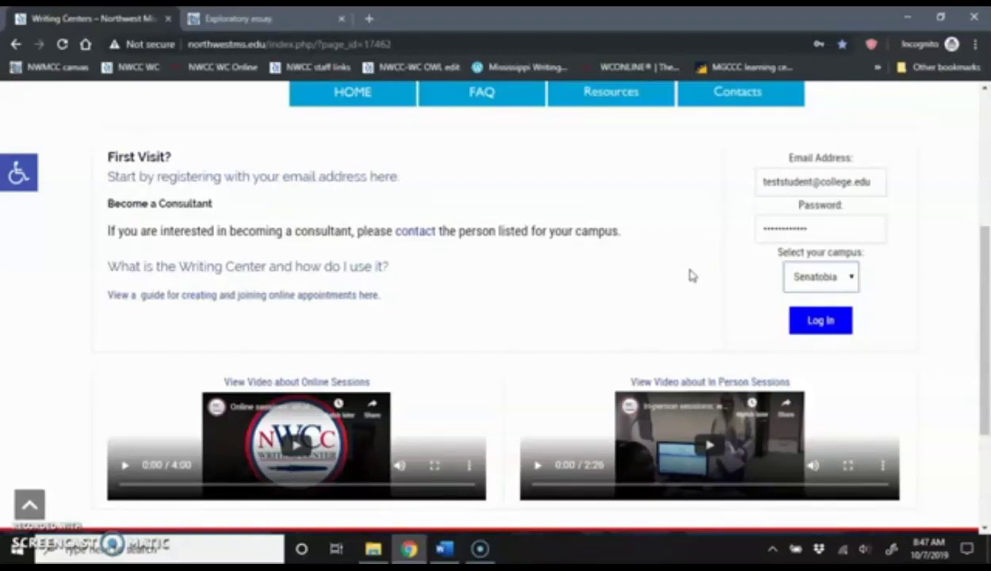
left_click(835, 275)
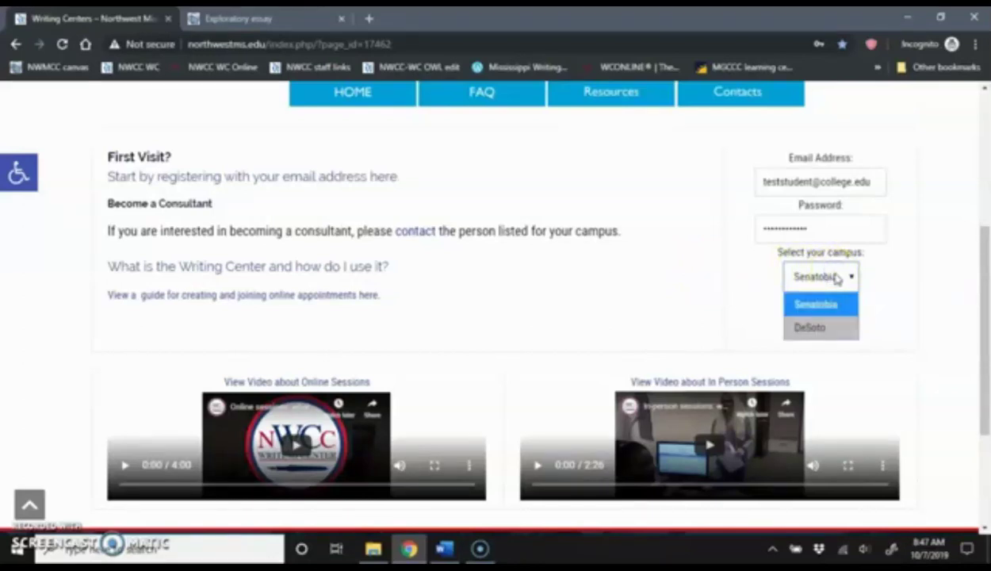
left_click(835, 276)
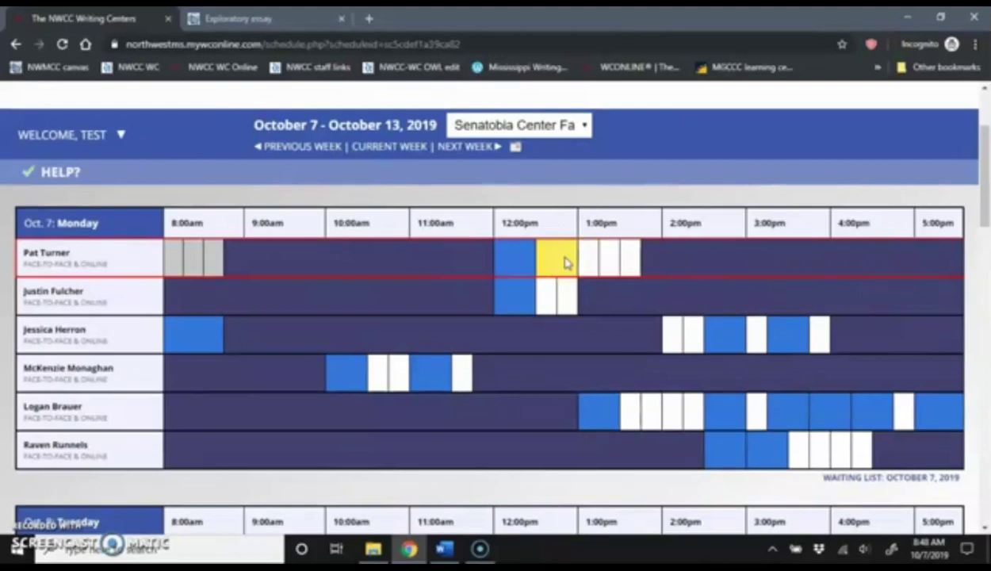
Open the yellow 12:30 Monday appointment to reach its online consultation room
left_click(566, 264)
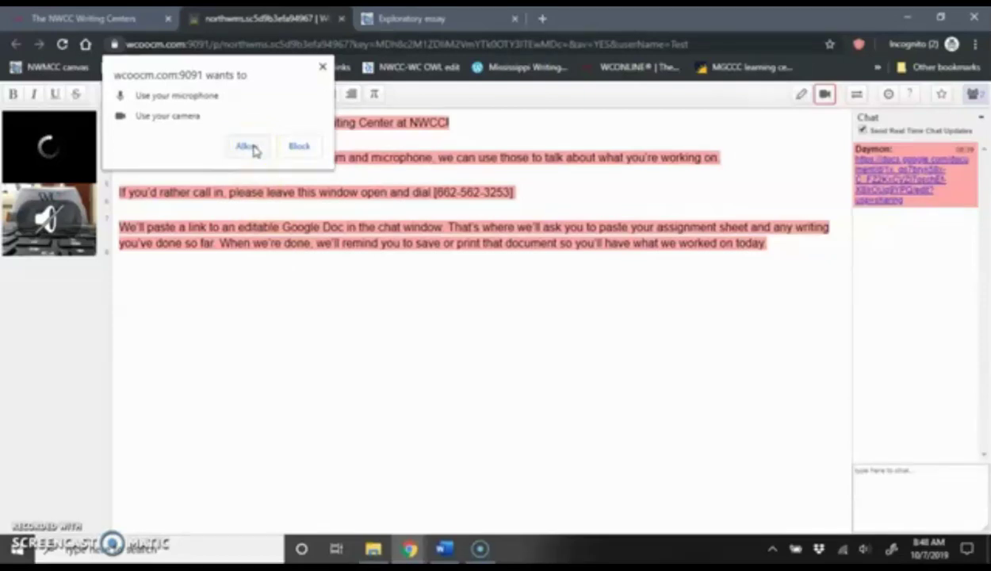
Allow camera and microphone access, then turn off the webcam video view
left_click(247, 147)
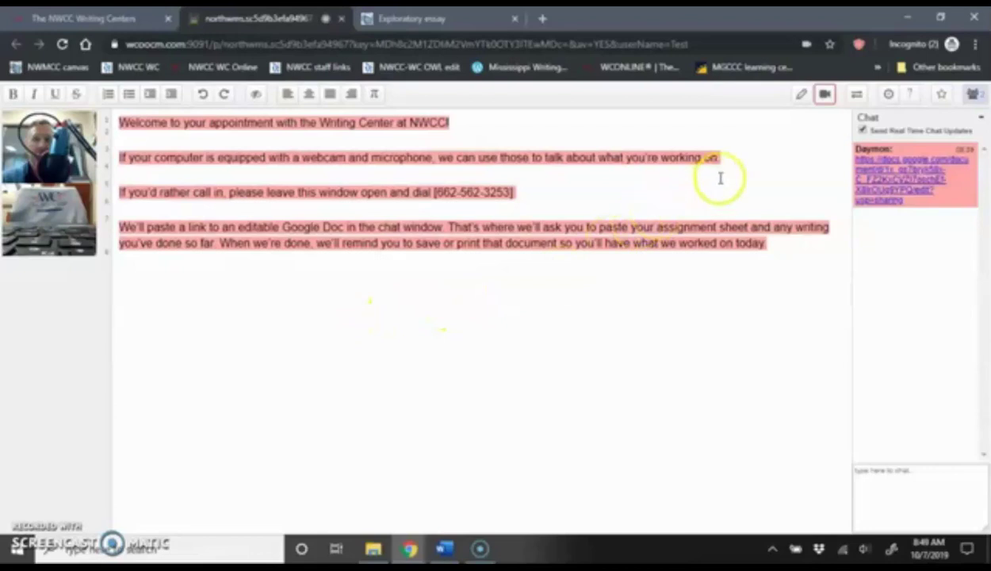
left_click(827, 95)
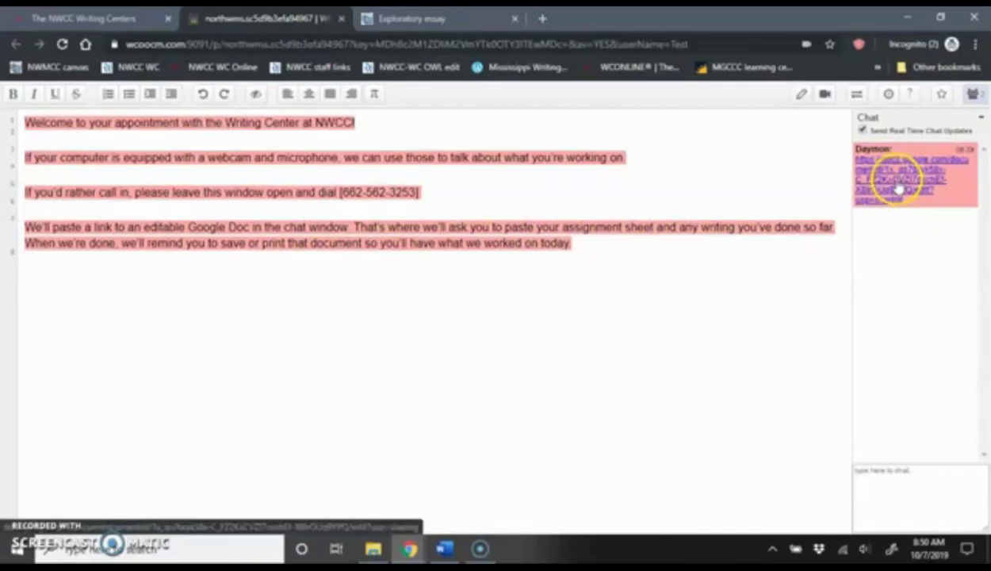
Open the shared 'test' Google Doc from the chat link and place the cursor in its blank body
left_click(898, 188)
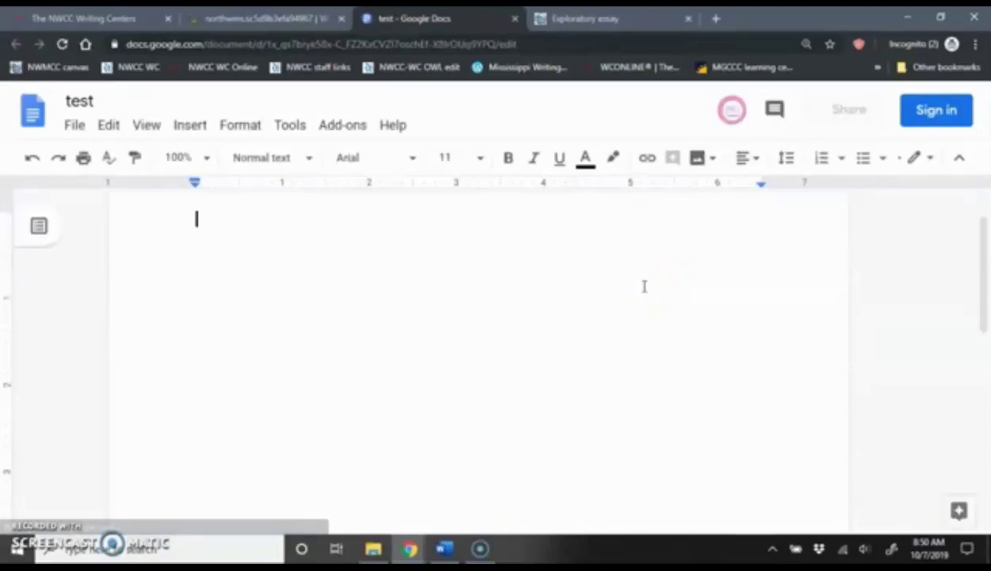
left_click(593, 288)
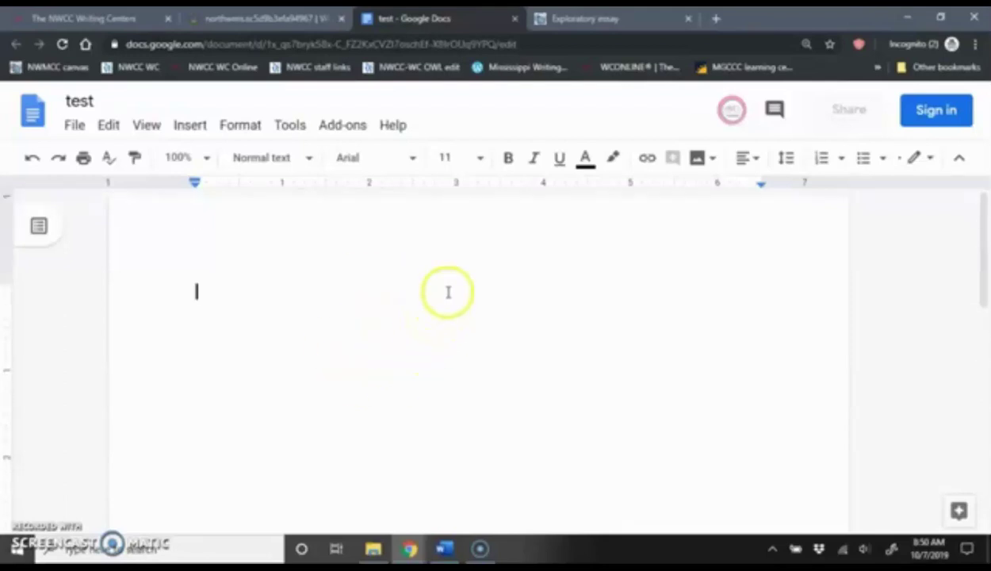
In the Canvas tab, select the Exploratory essay sheet from Scope through the MLA style rubric item
key("ctrl+Tab")
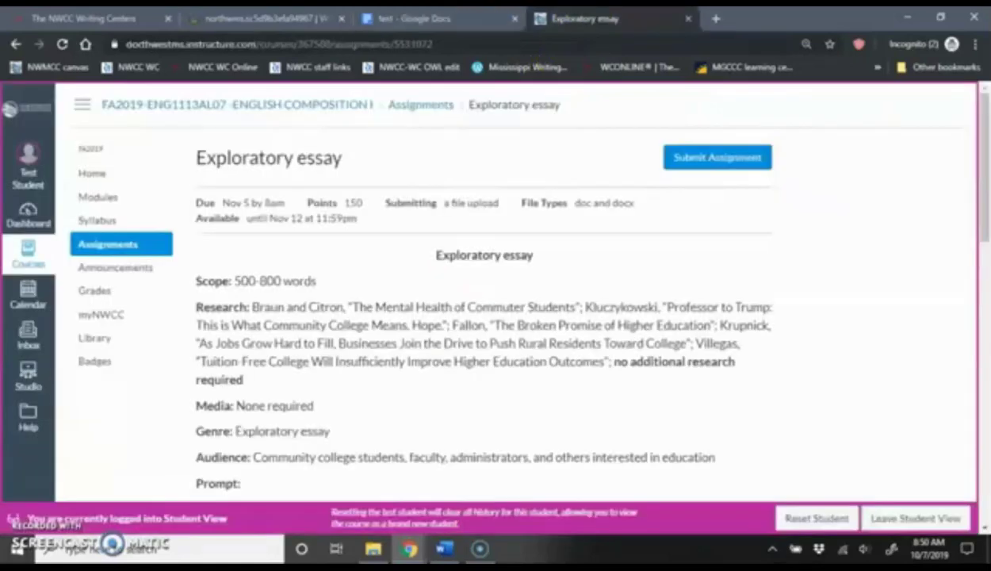
scroll(577, 349, "down", 1)
scroll(579, 349, "down", 1)
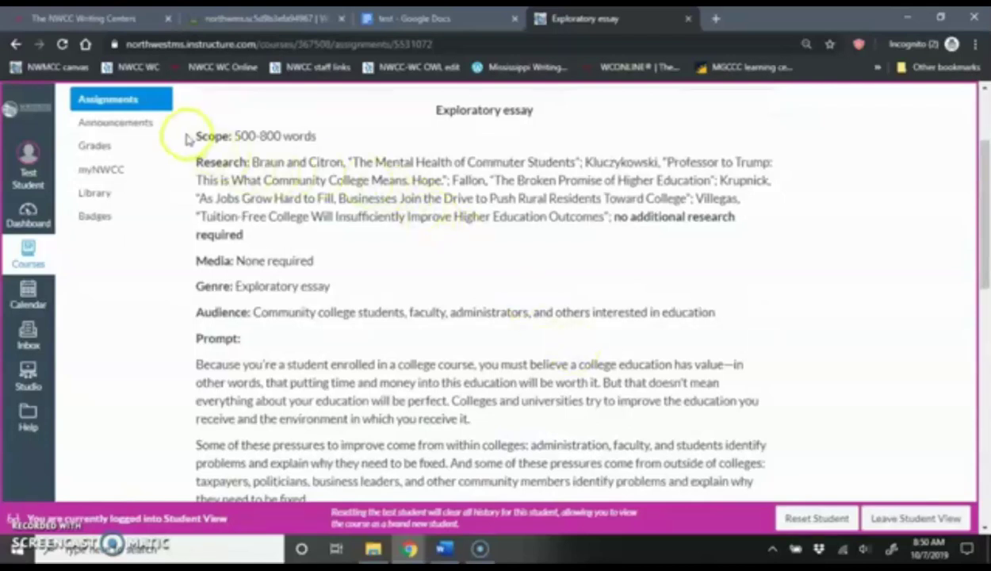
left_click_drag(192, 137, 626, 406)
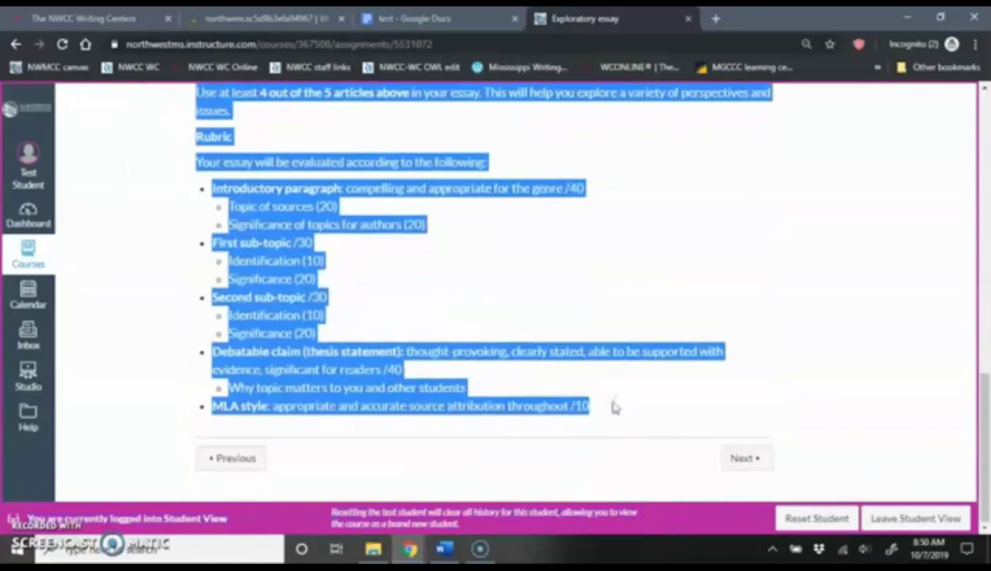
right_click(276, 292)
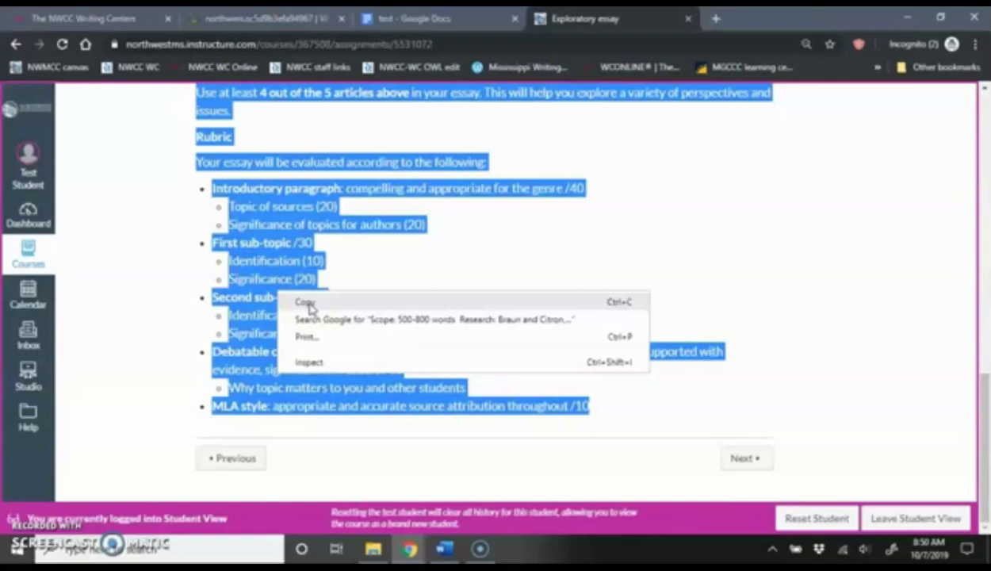
Copy the selected assignment text and paste it into the blank 'test' document with Ctrl+V
left_click(308, 304)
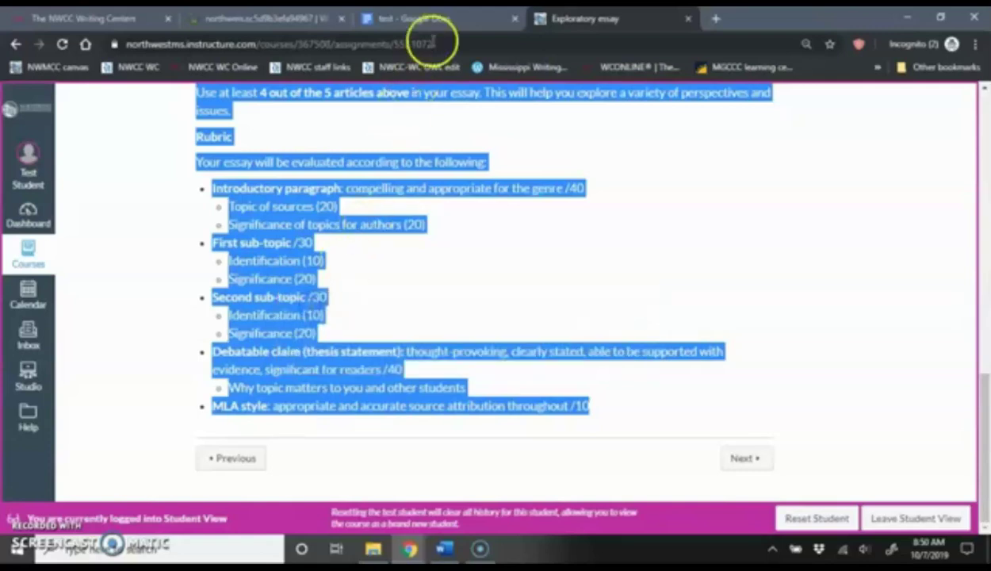
left_click(444, 16)
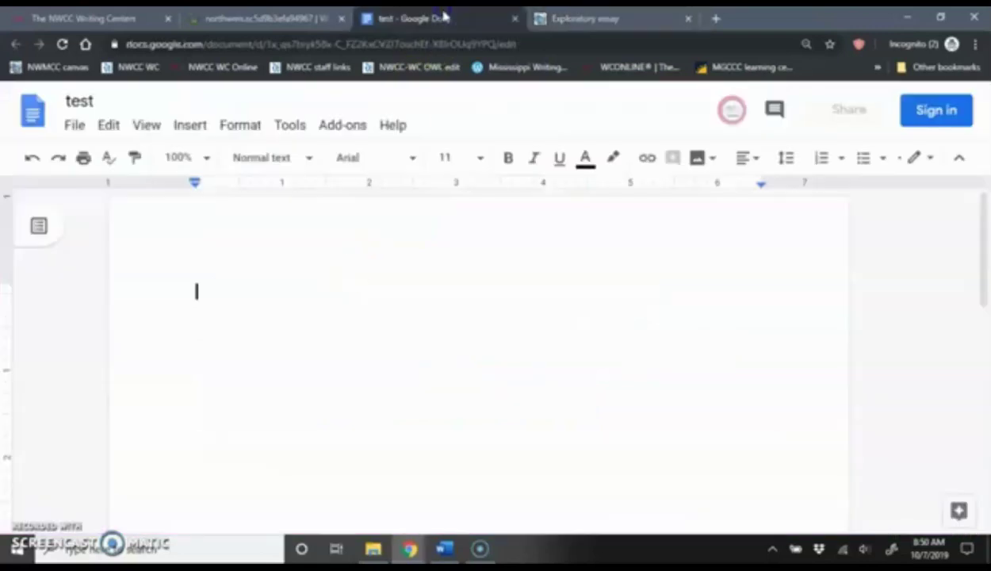
left_click(272, 289)
right_click(272, 290)
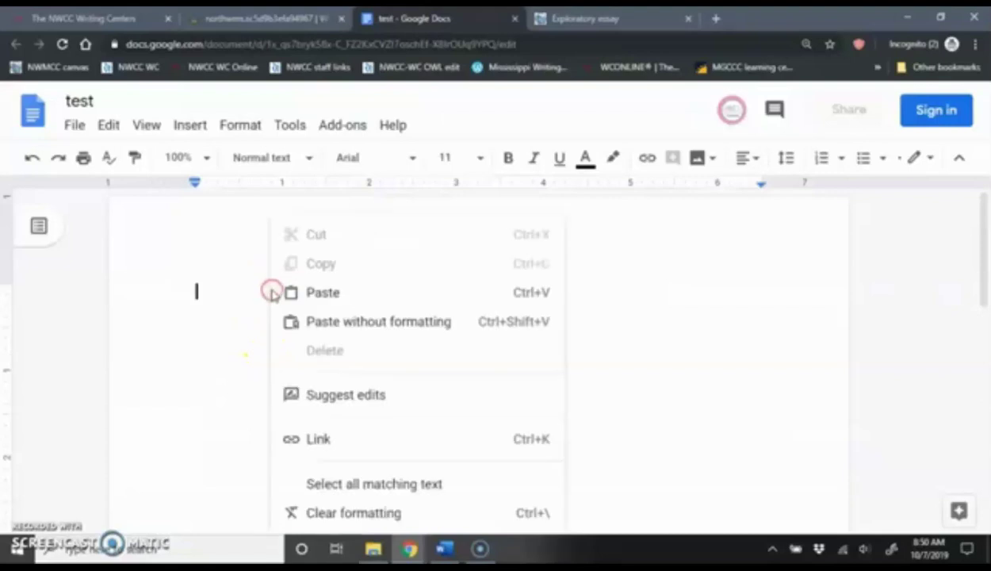
left_click(353, 293)
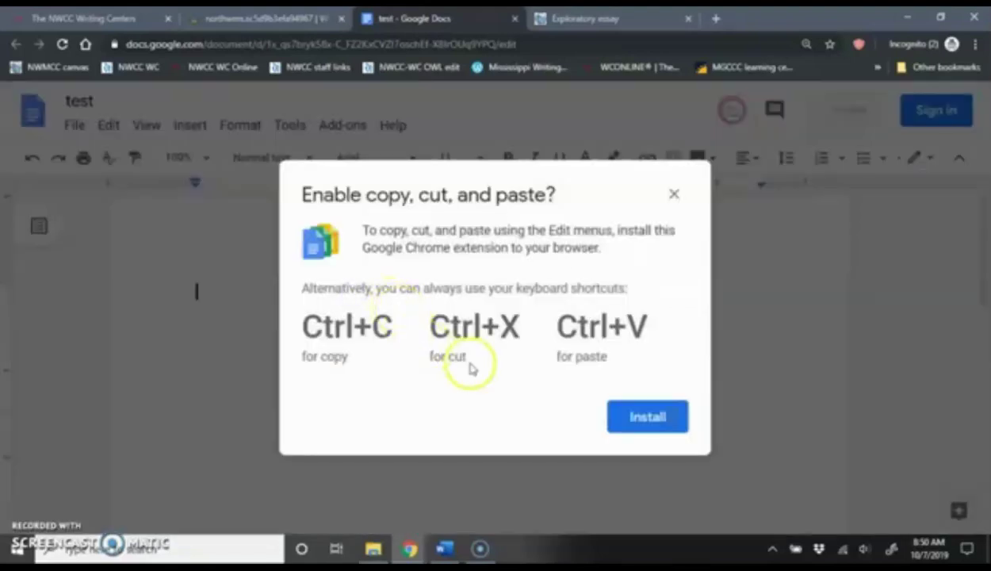
left_click(673, 195)
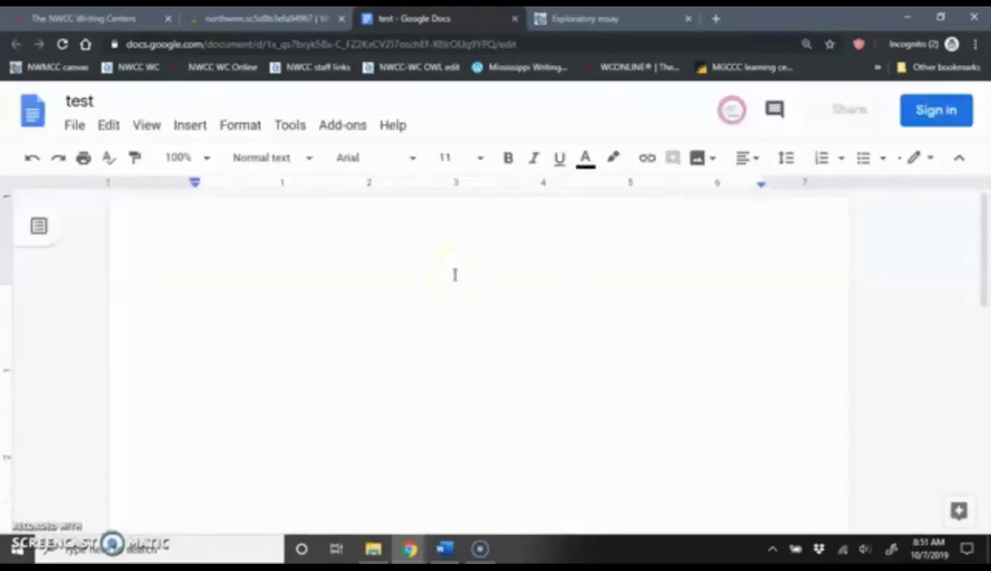
key("ctrl+v")
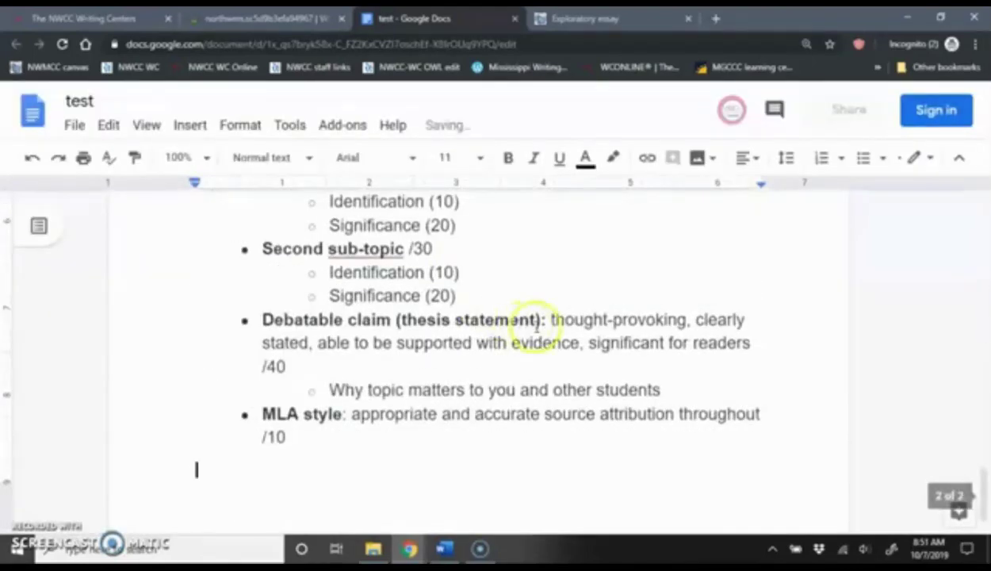
Scroll through the pasted sheet from the prompt down to the MLA style rubric item
scroll(531, 326, "up", 6)
scroll(536, 327, "up", 10)
scroll(535, 326, "up", 1)
scroll(536, 326, "down", 10)
scroll(537, 326, "down", 12)
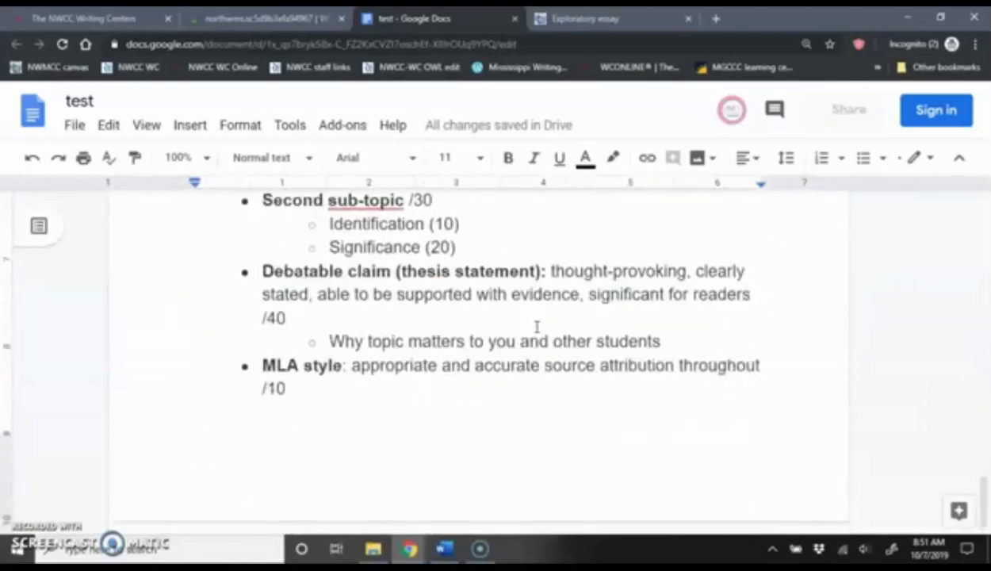
scroll(537, 327, "up", 6)
scroll(537, 326, "up", 10)
scroll(537, 327, "up", 3)
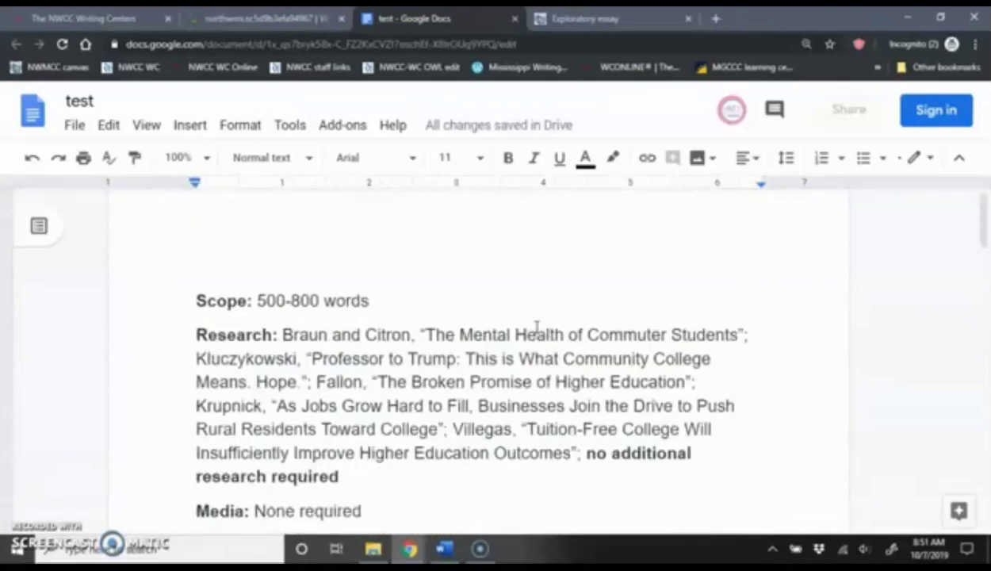
scroll(537, 327, "down", 9)
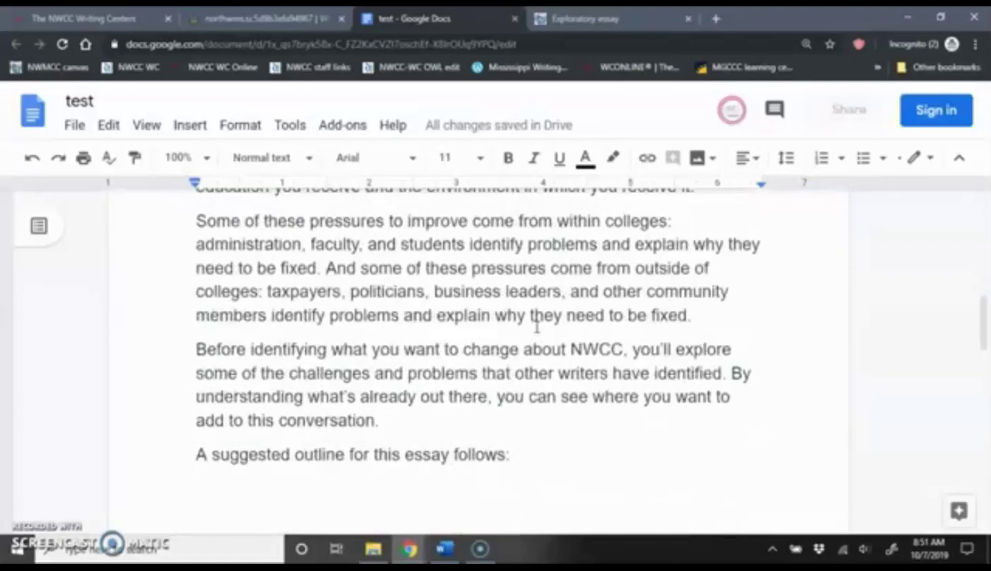
scroll(536, 327, "down", 6)
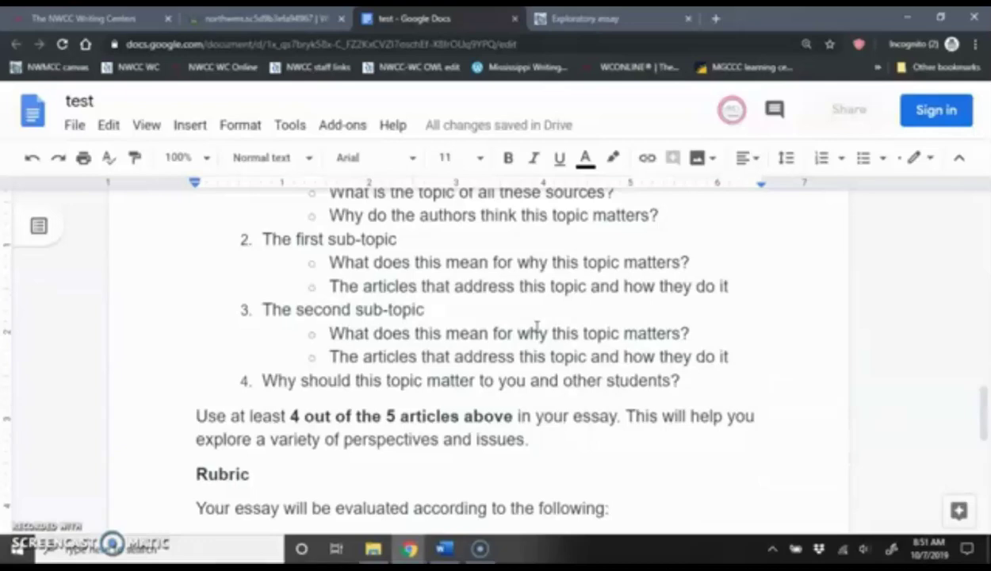
scroll(536, 327, "up", 12)
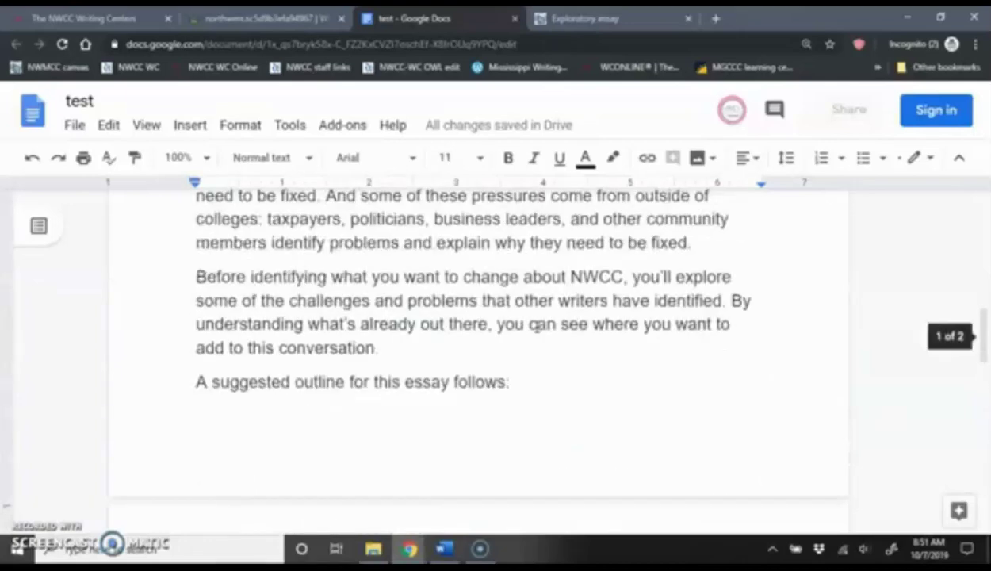
scroll(537, 327, "up", 3)
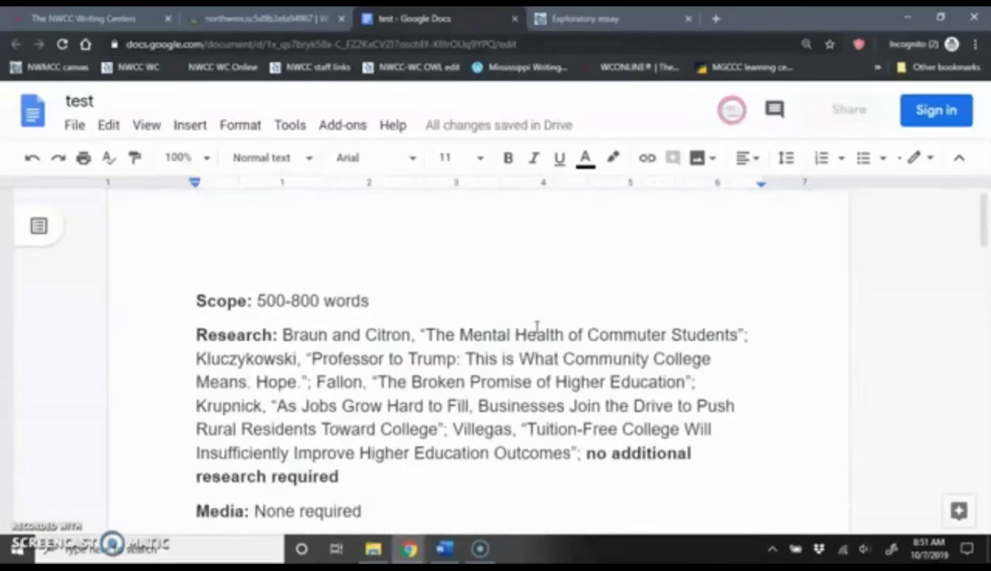
scroll(536, 327, "down", 2)
scroll(484, 318, "up", 2)
scroll(486, 325, "down", 2)
scroll(491, 335, "down", 3)
scroll(493, 335, "down", 1)
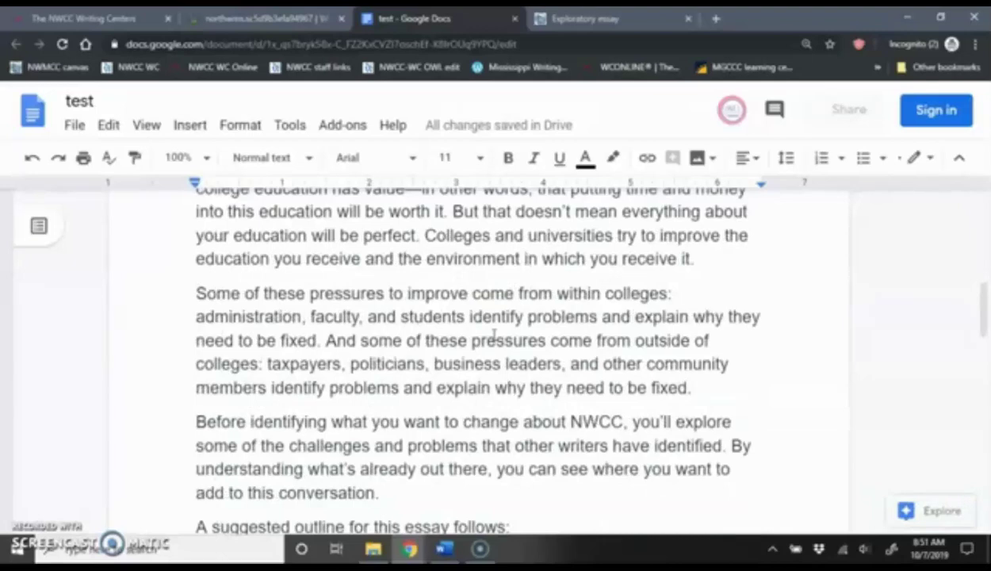
scroll(494, 334, "down", 2)
scroll(493, 335, "down", 15)
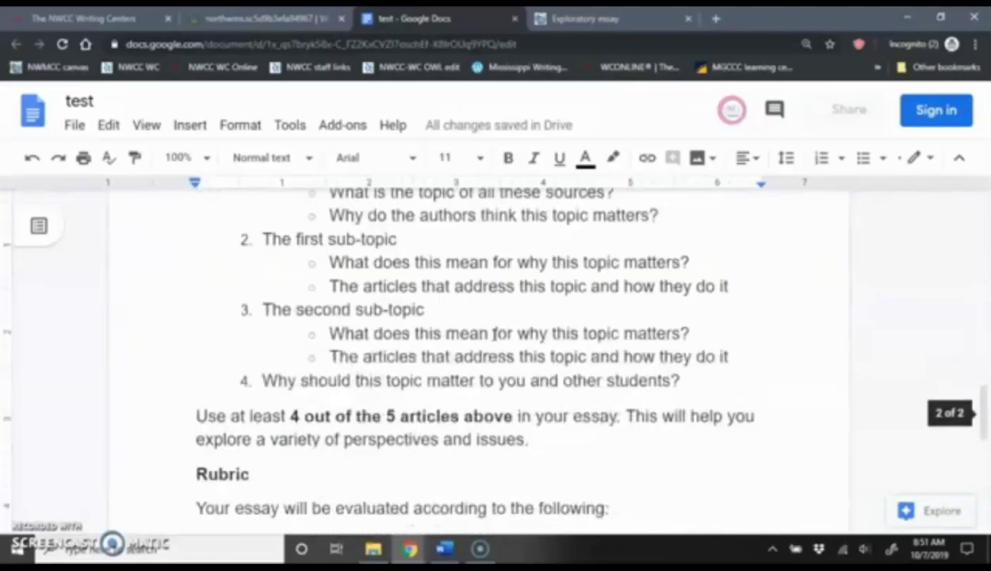
scroll(494, 335, "down", 1)
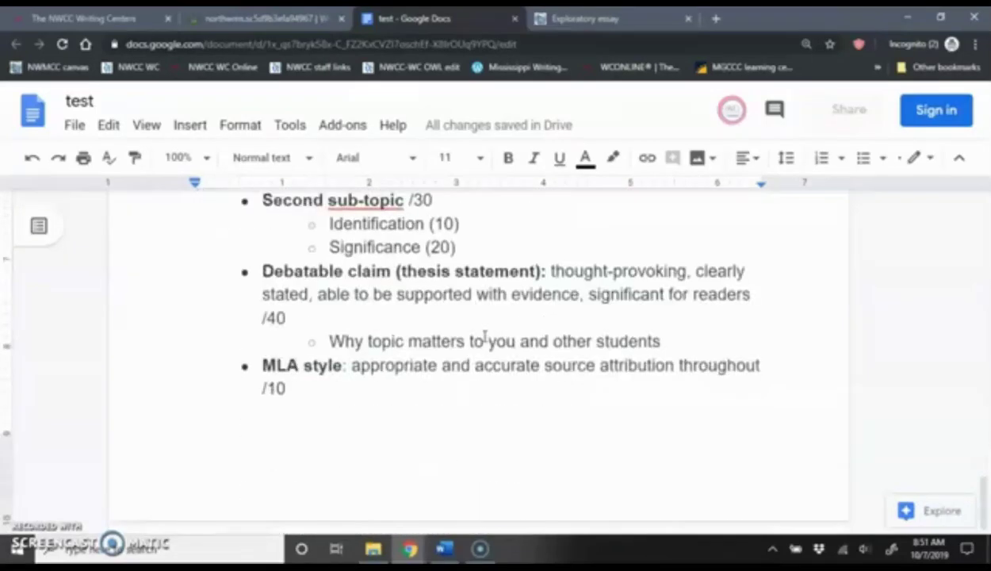
Insert a page break after the rubric and add the heading 'Outline:' with an empty line below
key("ctrl+Return")
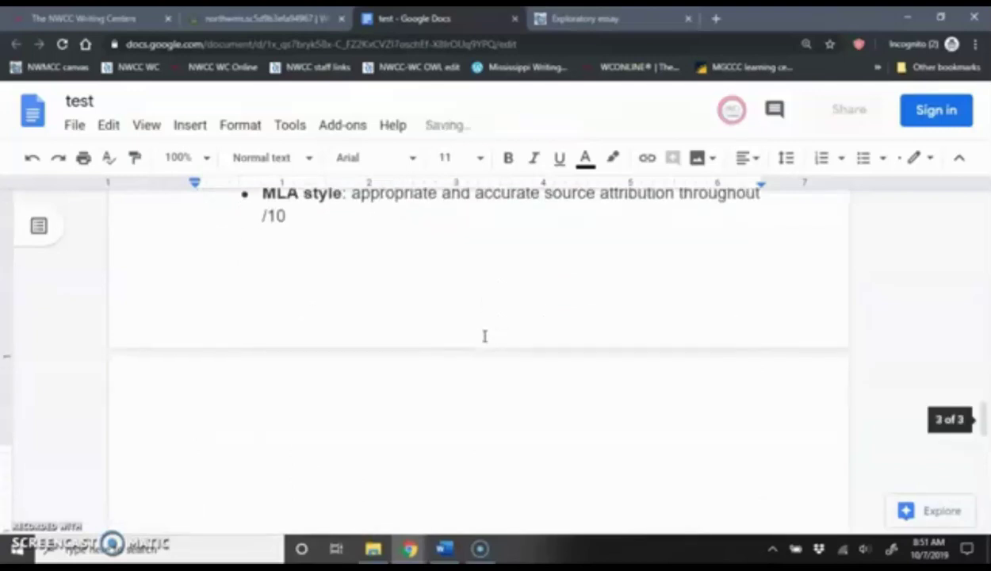
type("Outline:")
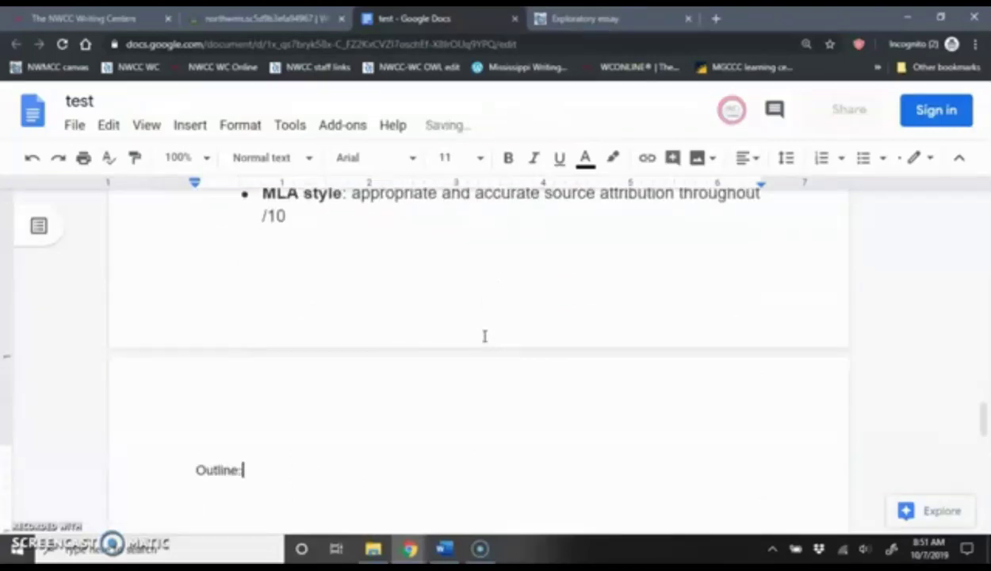
key("Return")
scroll(484, 336, "down", 3)
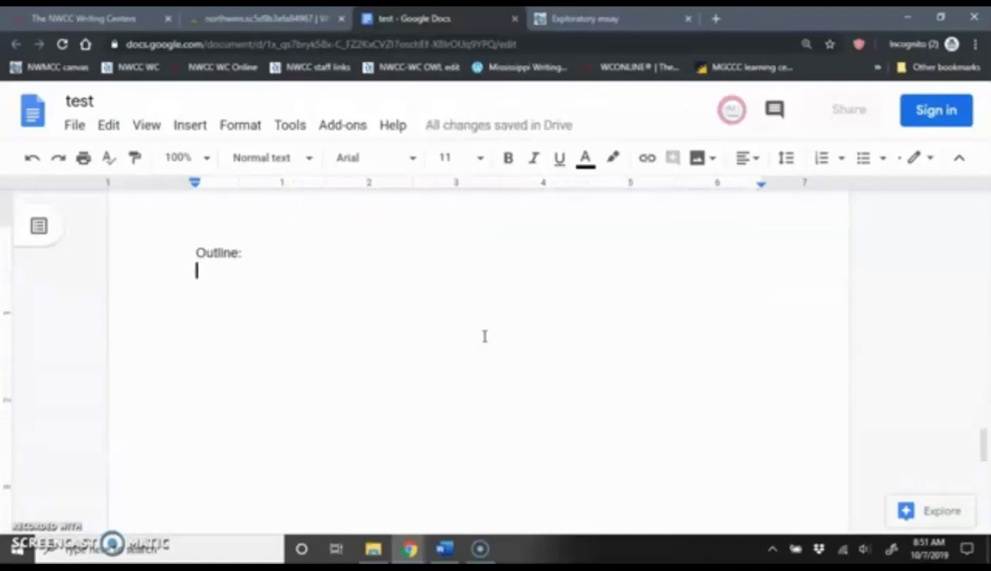
scroll(449, 332, "up", 1)
left_click_drag(181, 322, 240, 325)
left_click(323, 355)
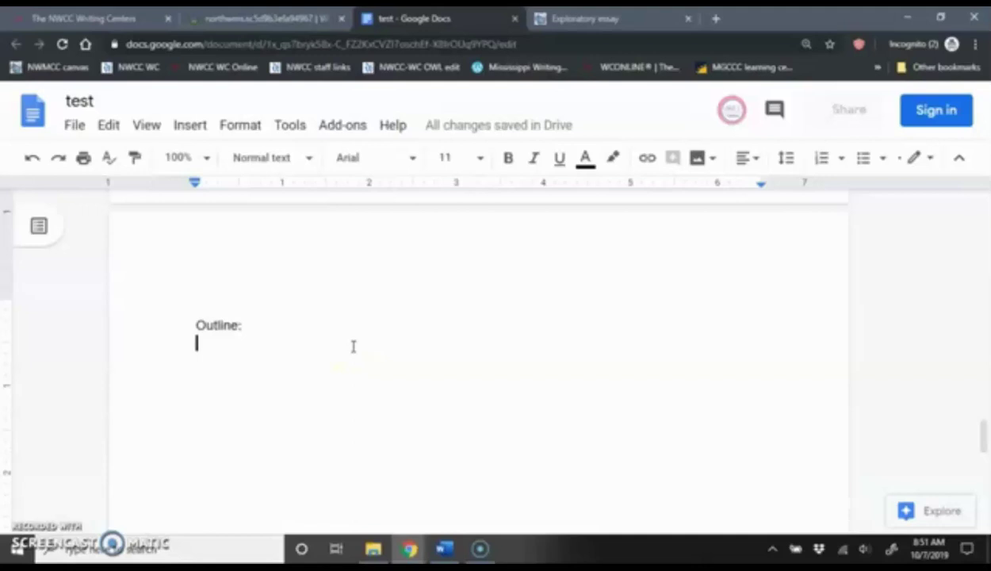
Type items 1., 2., 3. on separate lines, followed by indented sub-items A. and B
type("1.")
key("Return")
type("2.")
key("Return")
type("3.")
key("Return")
key("Tab")
type("A.")
key("Return")
key("Tab")
type("B.")
key("Return")
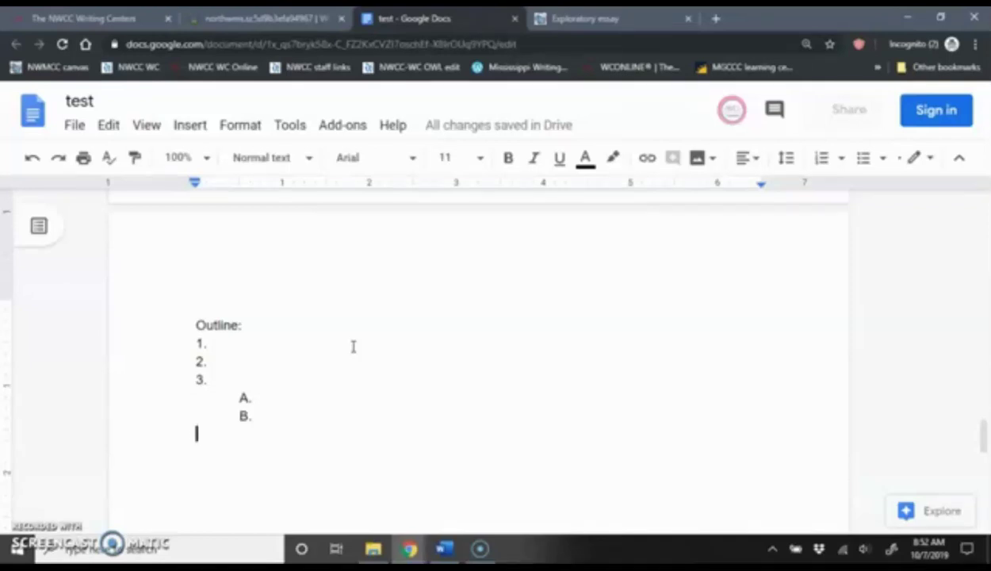
Download the doc via File > Download > Microsoft Word (.docx), saving test.docx on the Desktop
left_click(342, 343)
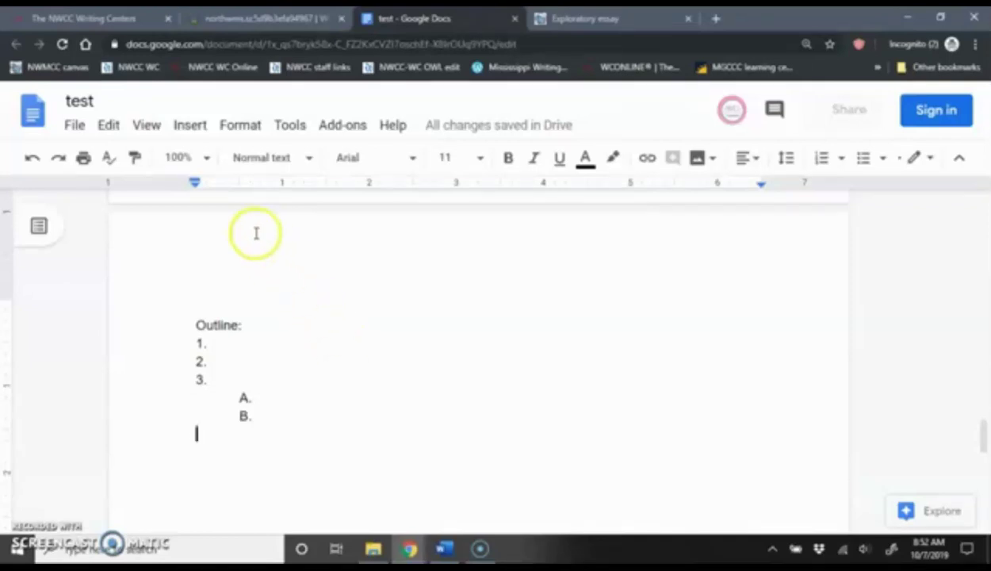
left_click(75, 127)
mouse_move(139, 314)
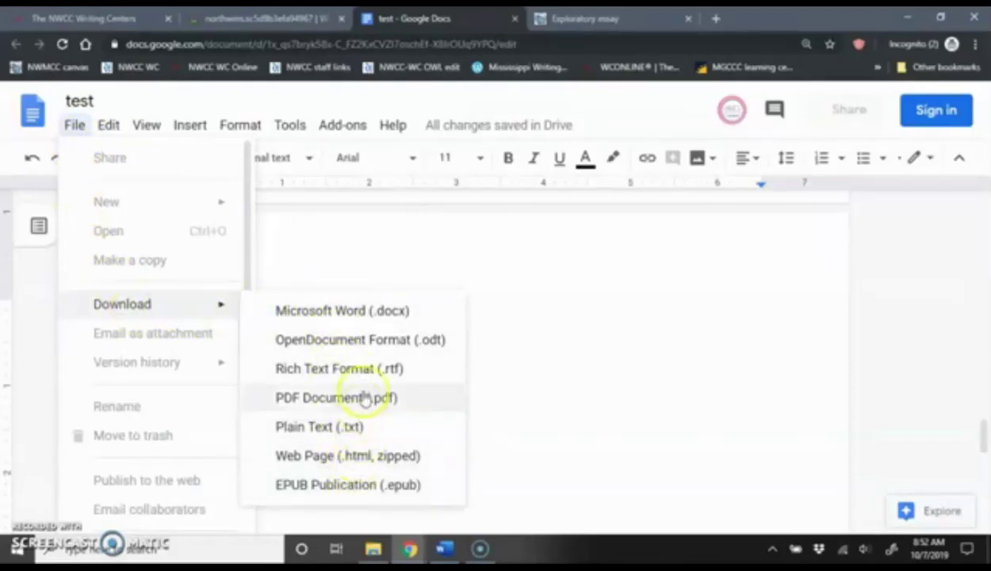
left_click(373, 313)
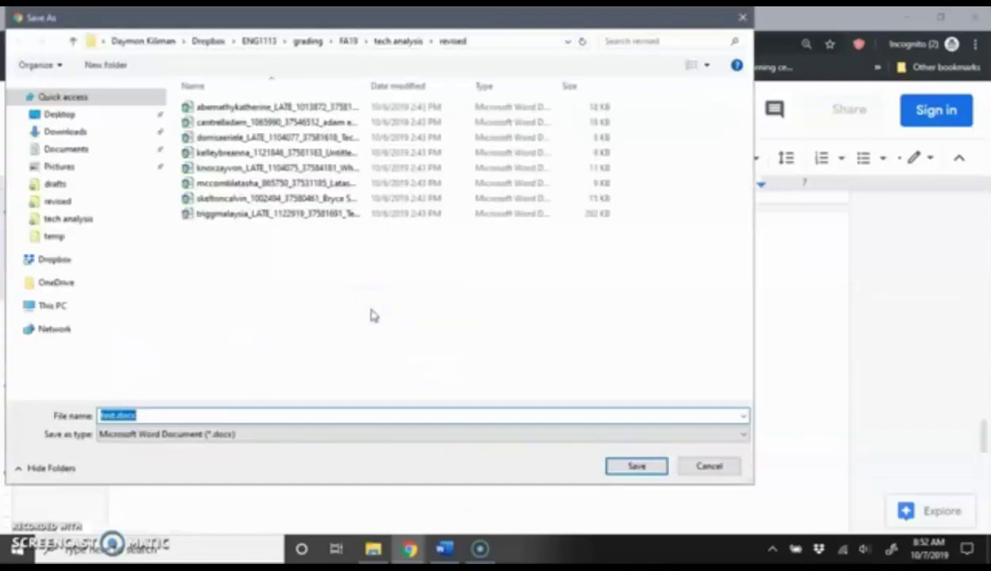
left_click(71, 114)
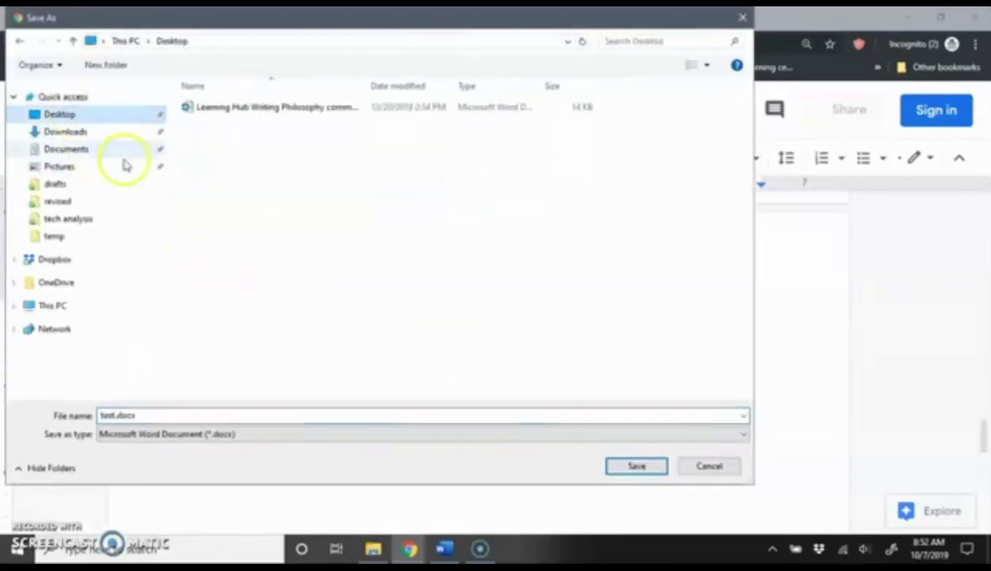
left_click(650, 469)
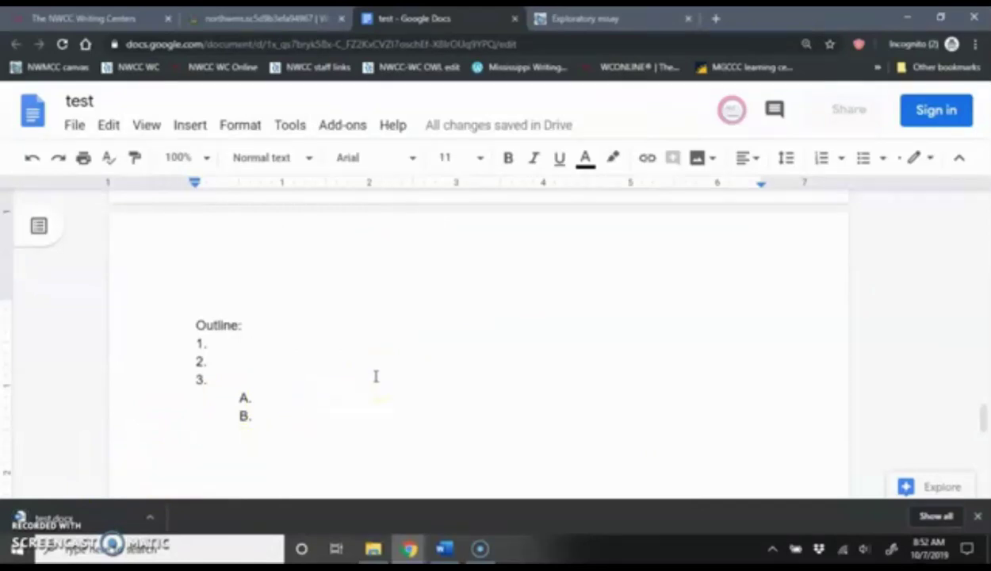
scroll(376, 377, "up", 5)
scroll(376, 377, "up", 3)
scroll(376, 376, "up", 2)
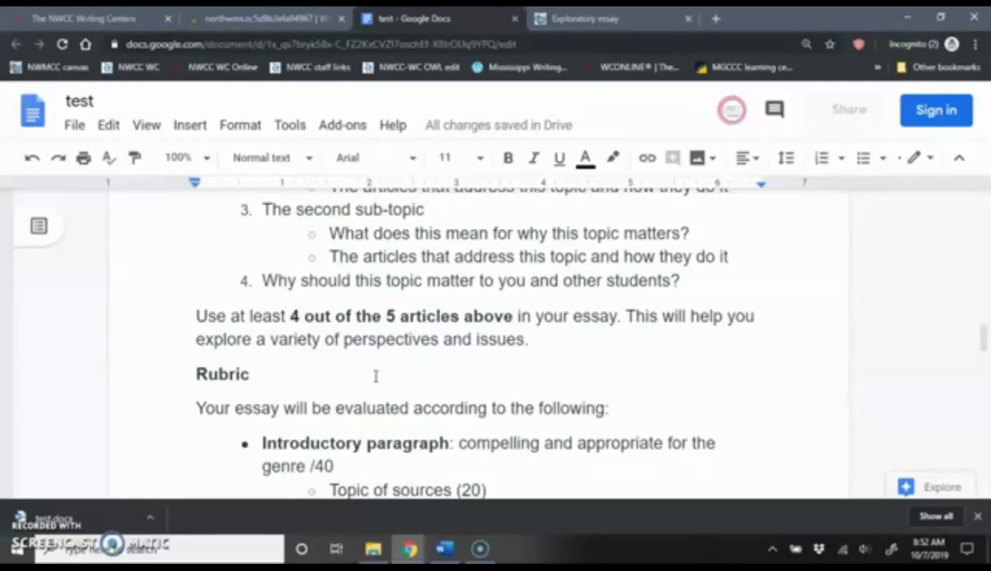
scroll(376, 376, "down", 3)
scroll(376, 376, "down", 3)
scroll(376, 375, "down", 10)
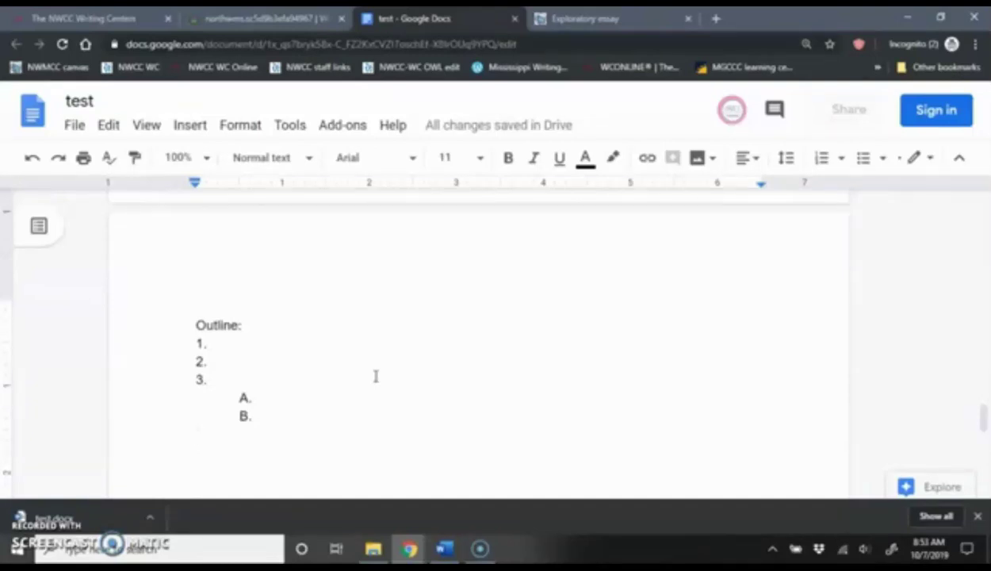
Close the Canvas Exploratory essay, 'test' Google Doc and consultation room tabs
left_click(285, 19)
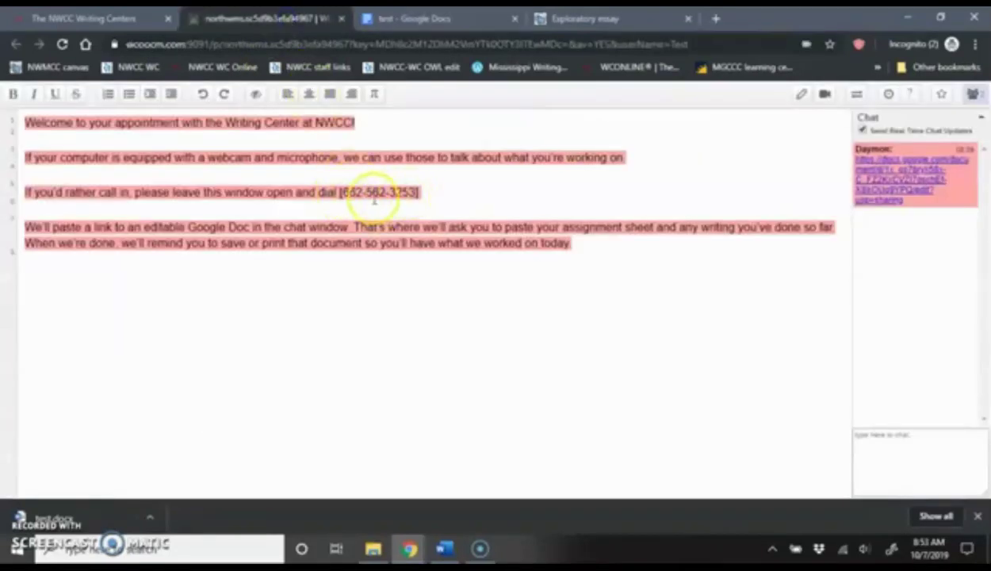
left_click(607, 19)
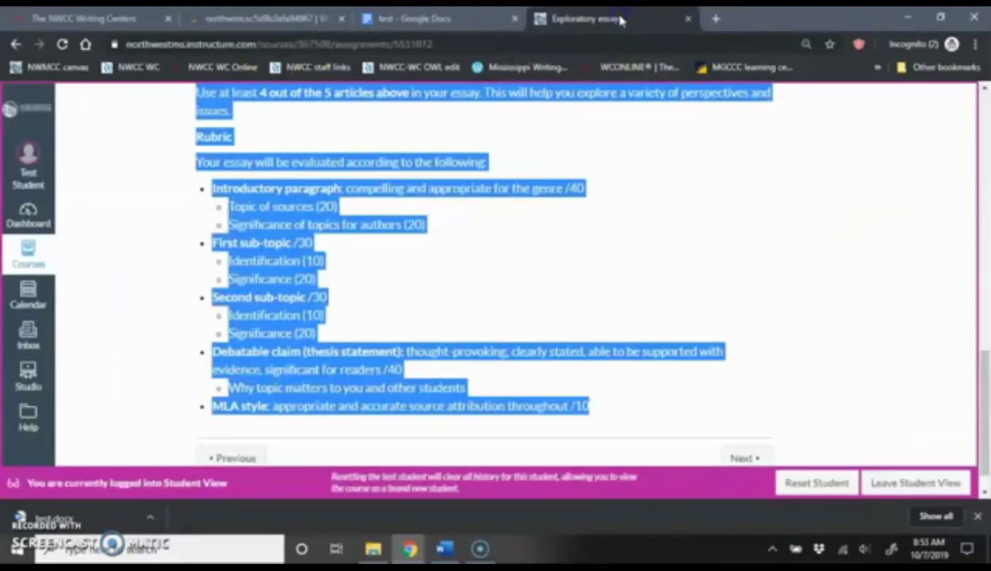
left_click(688, 18)
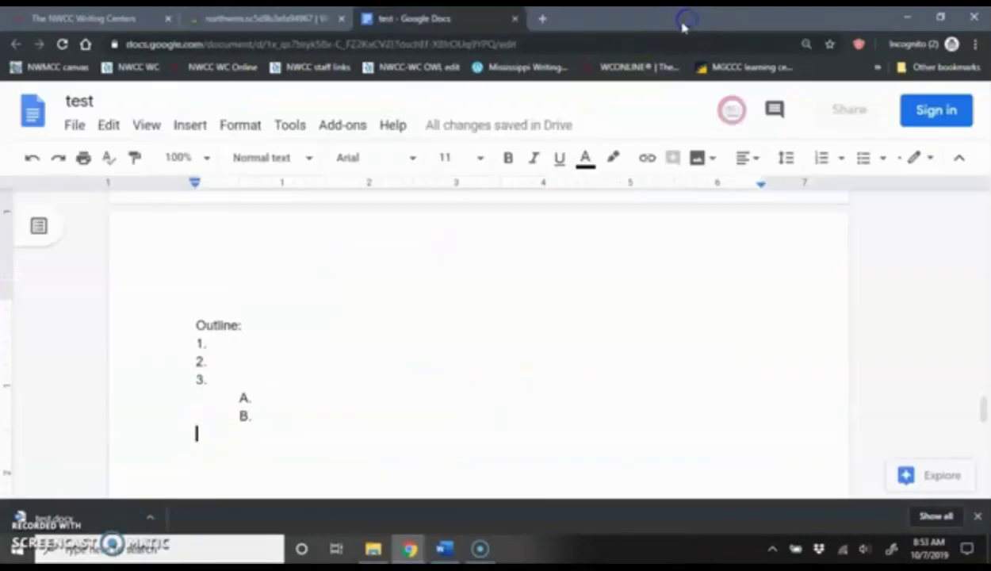
left_click(515, 18)
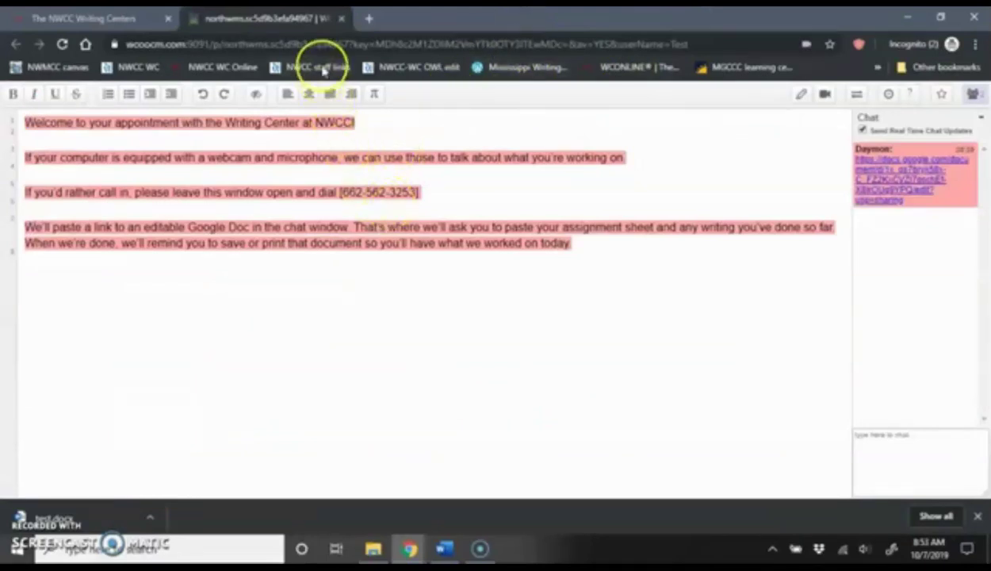
left_click(342, 19)
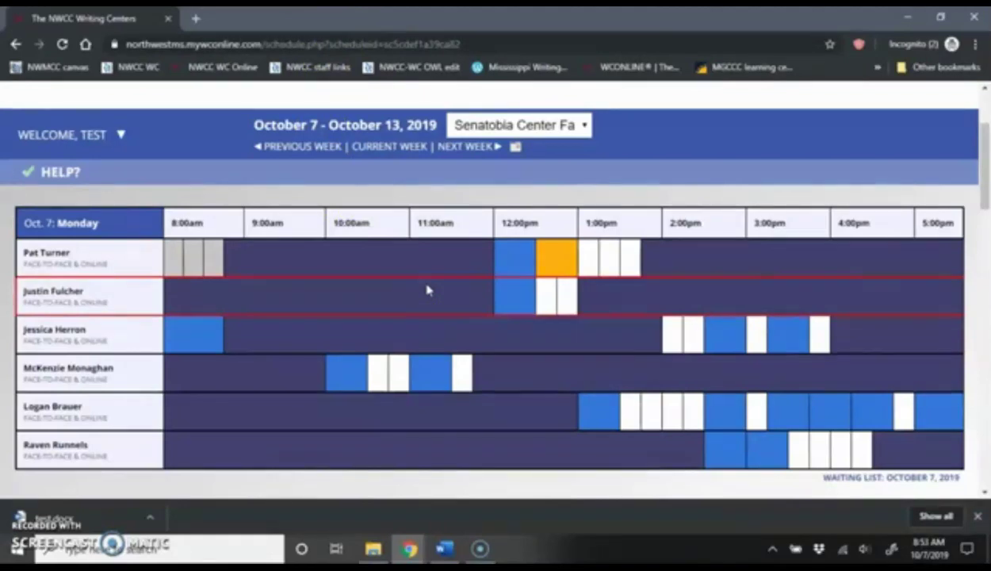
left_click(309, 336)
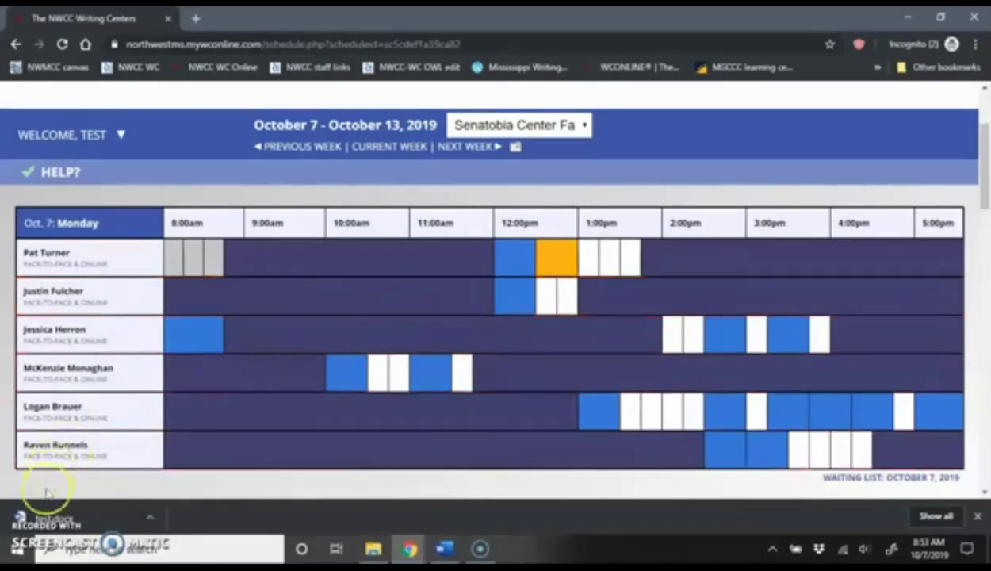